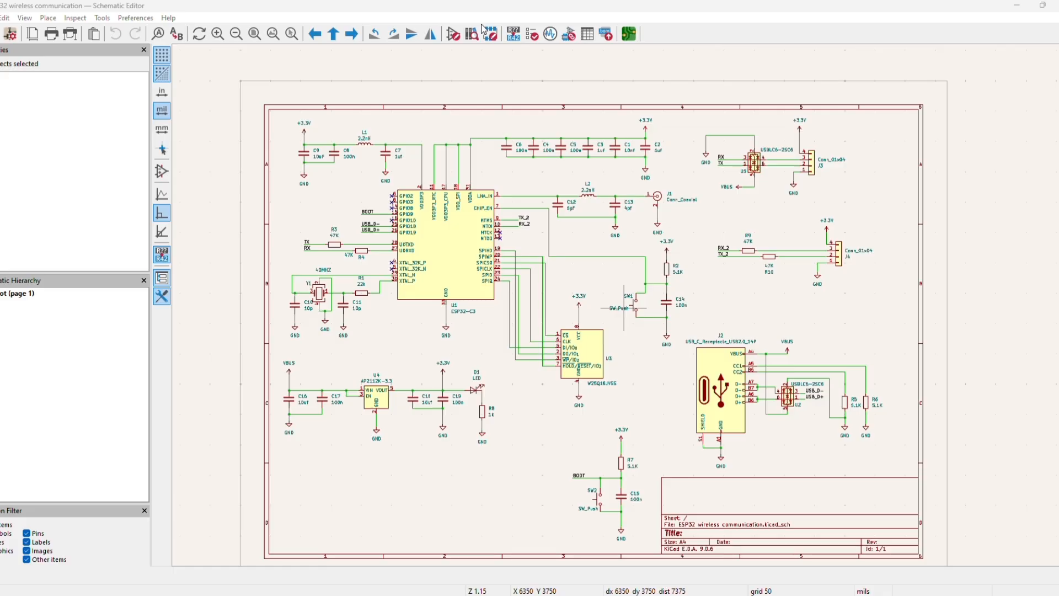
# Examine the ESP32-C3 (U1) in the schematic, including its 3.3 V decoupling capacitors and pin connections
pyautogui.scroll(-5, 620, 303)
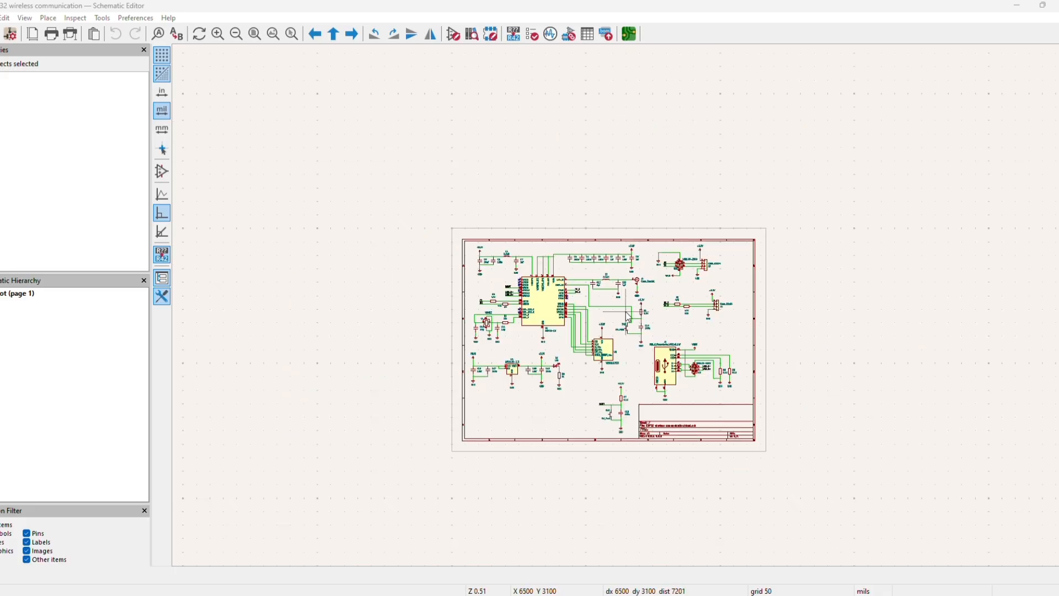
pyautogui.scroll(5, 620, 286)
pyautogui.scroll(3, 630, 226)
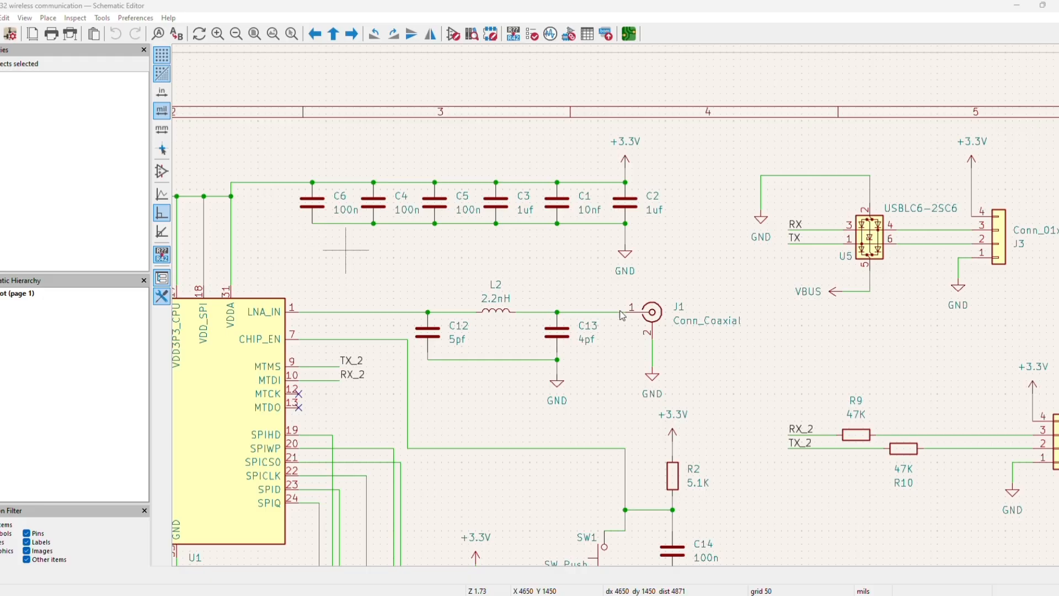
pyautogui.scroll(-3, 323, 234)
pyautogui.scroll(3, 571, 319)
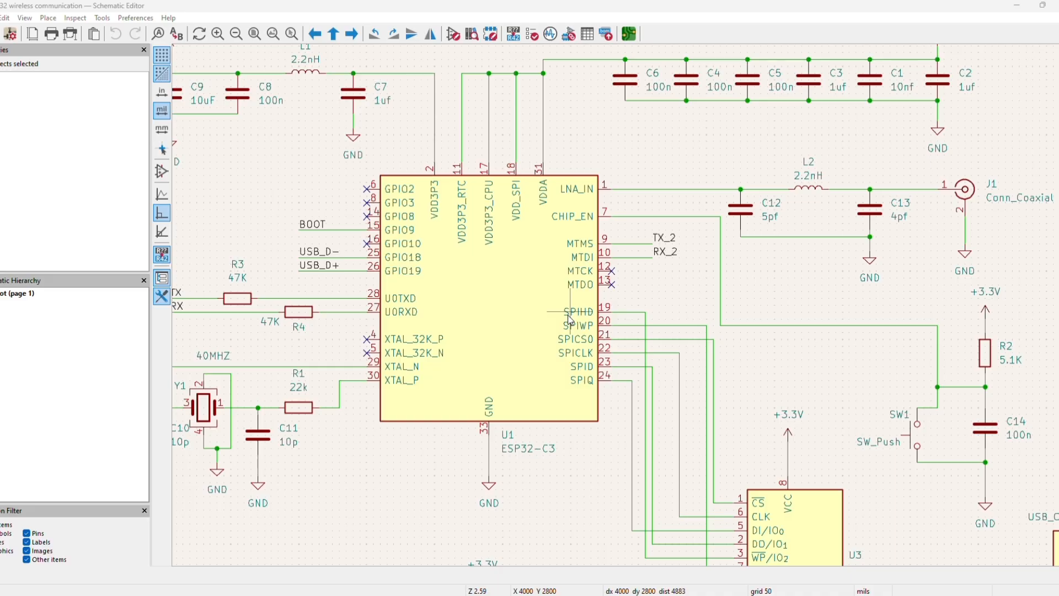
pyautogui.scroll(-5, 620, 309)
pyautogui.scroll(4, 621, 311)
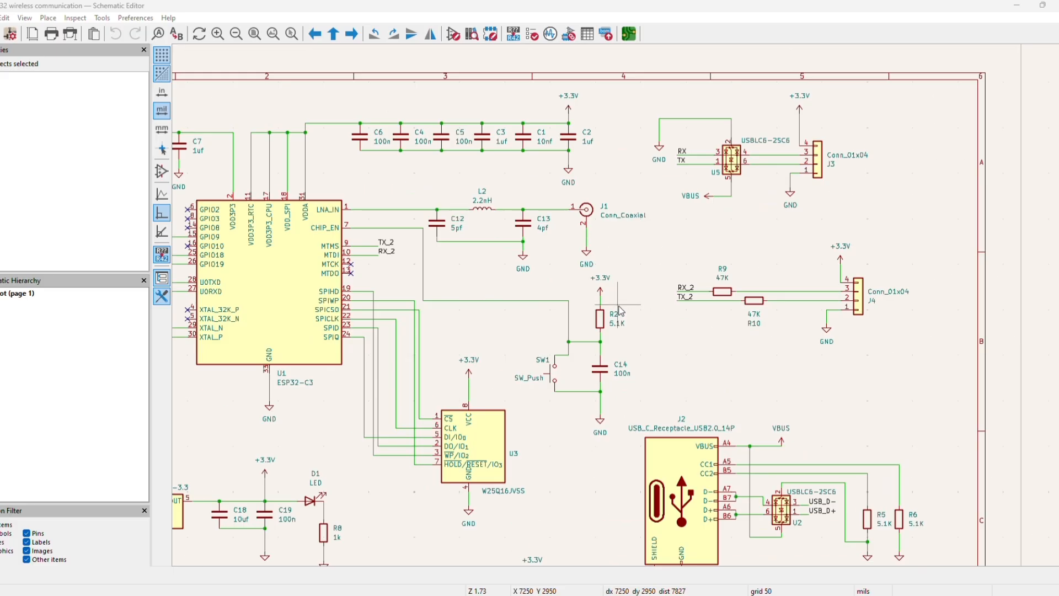
# Examine the SW1 push-button circuit with R2 and C14, and the W25Q16JVSS flash memory wired to the SPI pins
pyautogui.scroll(2, 620, 311)
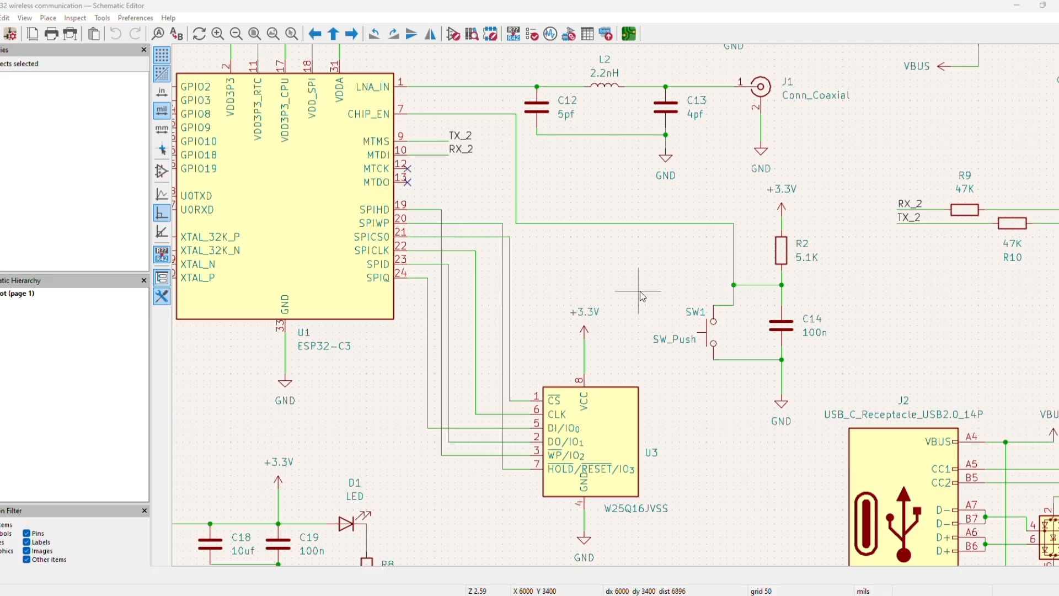
pyautogui.scroll(-2, 759, 291)
pyautogui.scroll(3, 621, 311)
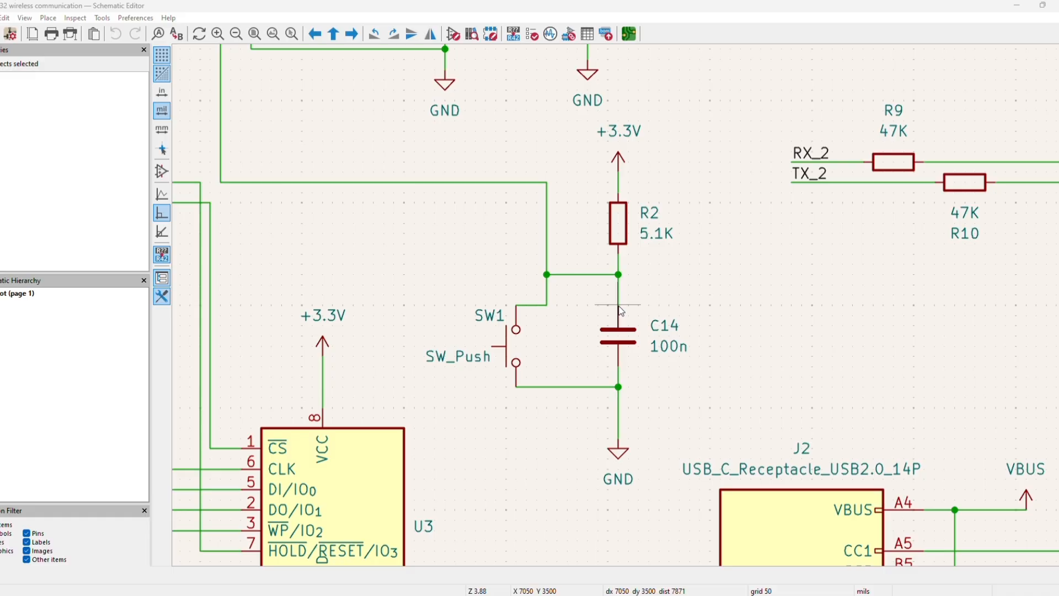
pyautogui.scroll(-6, 620, 311)
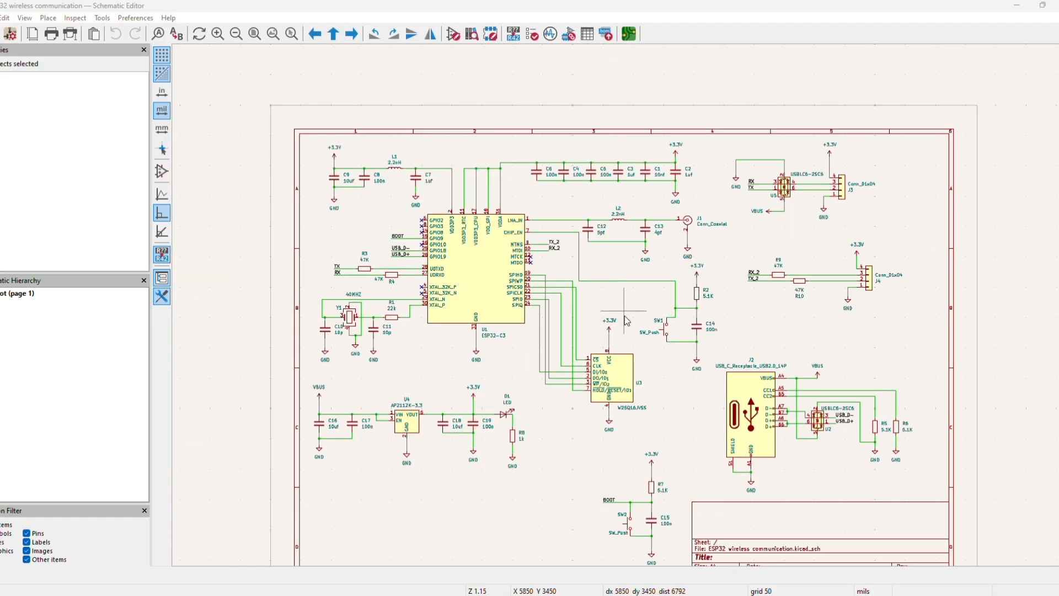
pyautogui.scroll(4, 621, 337)
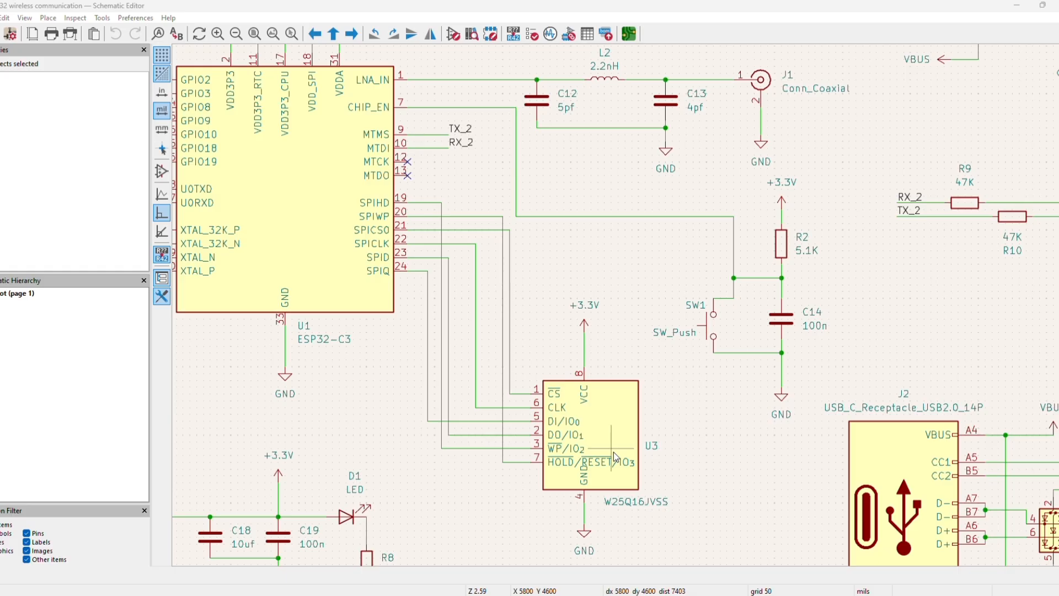
pyautogui.scroll(-4, 616, 458)
pyautogui.scroll(4, 621, 310)
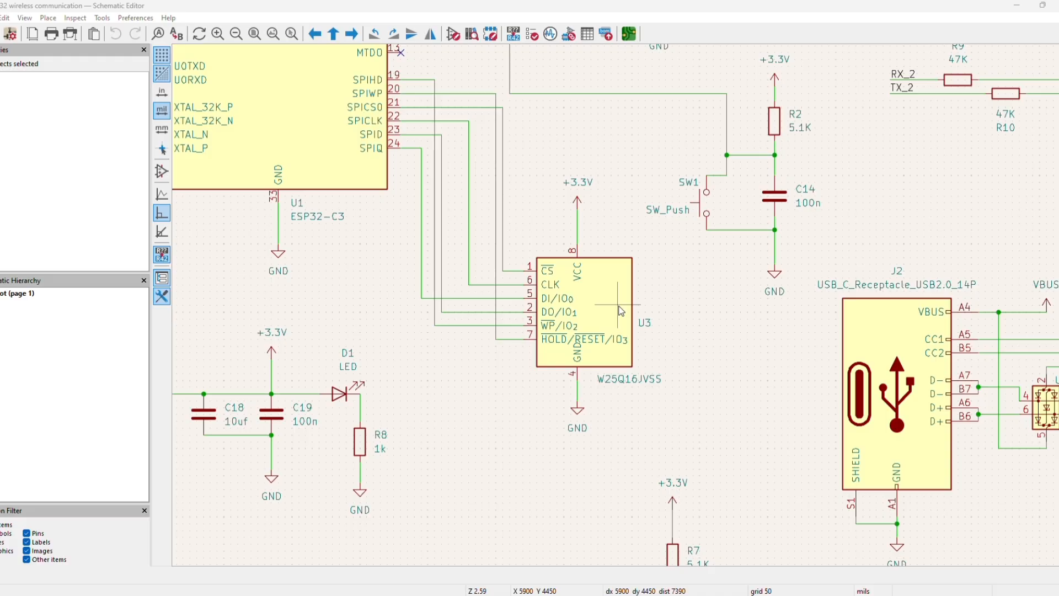
pyautogui.scroll(-3, 692, 226)
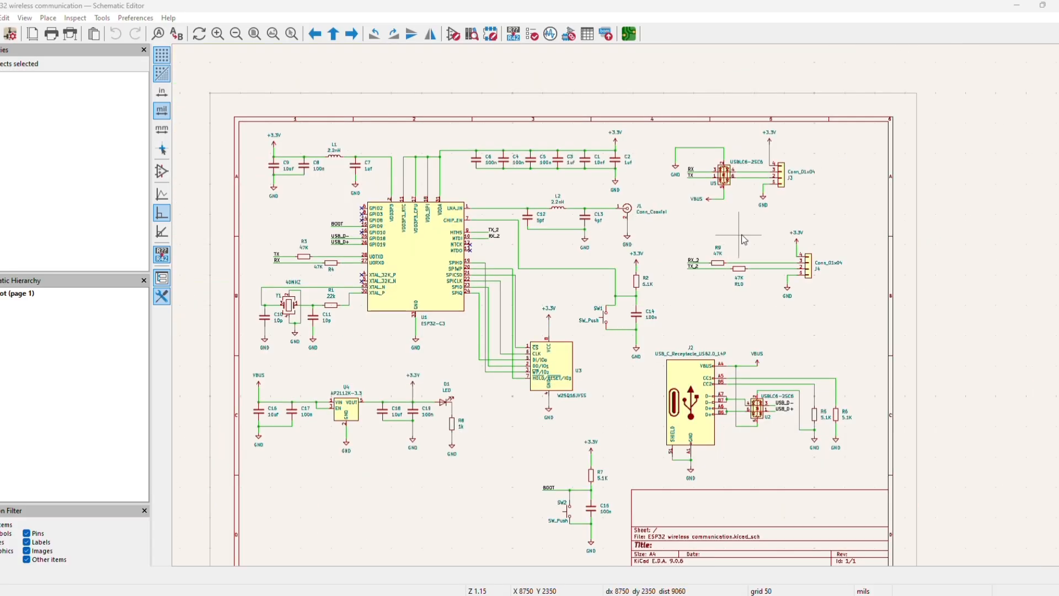
# Examine the J3 and J4 four-pin connectors and the USB-C receptacle J2, including their USBLC6-2SC6 protection and resistors
pyautogui.scroll(-2, 619, 306)
pyautogui.scroll(6, 621, 309)
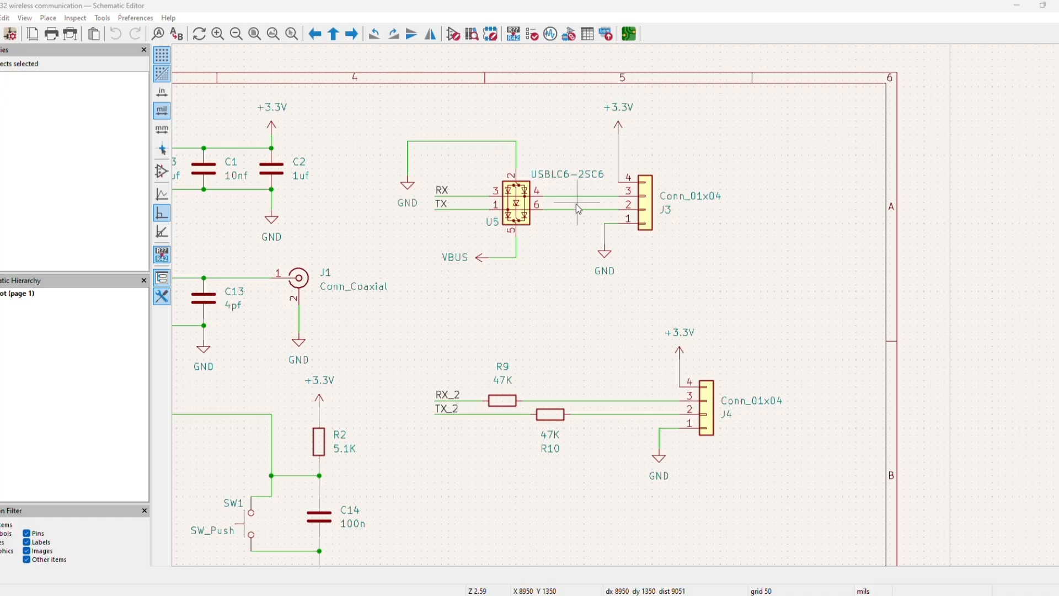
pyautogui.scroll(-1, 576, 205)
pyautogui.scroll(2, 619, 306)
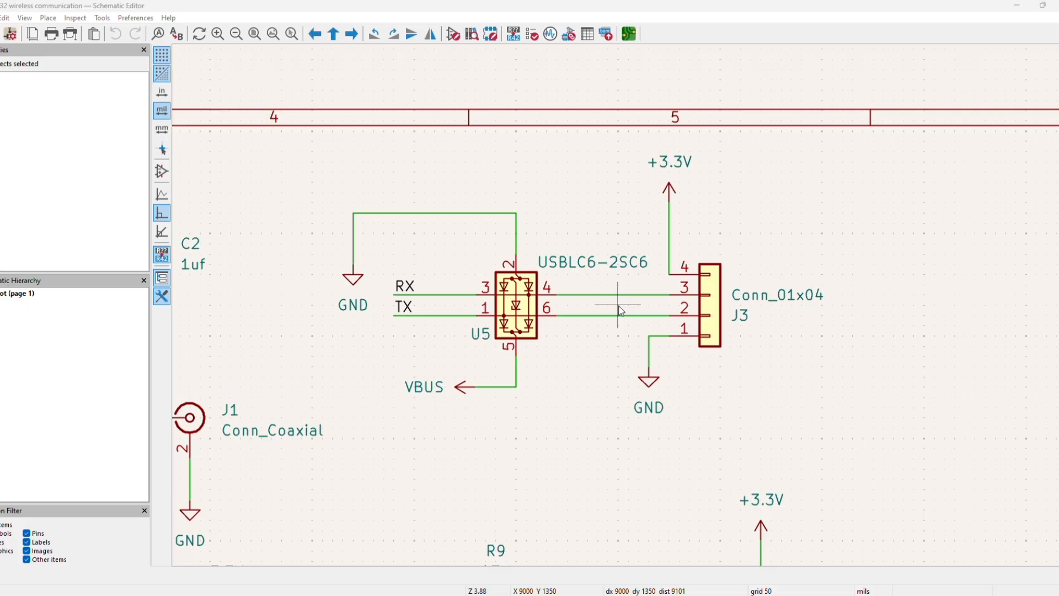
pyautogui.scroll(-5, 620, 315)
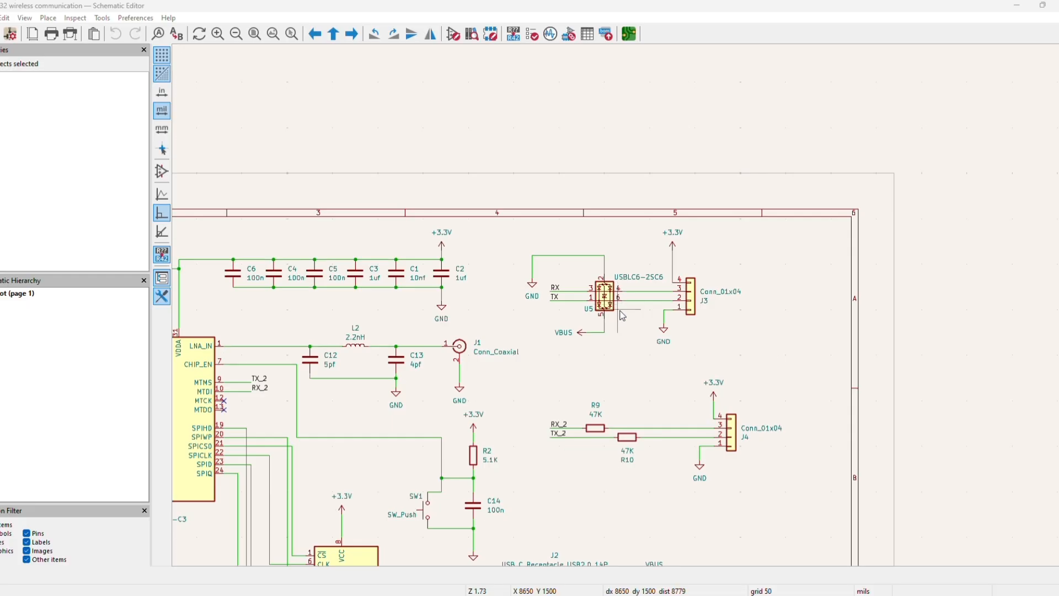
pyautogui.scroll(2, 616, 320)
pyautogui.scroll(2, 618, 313)
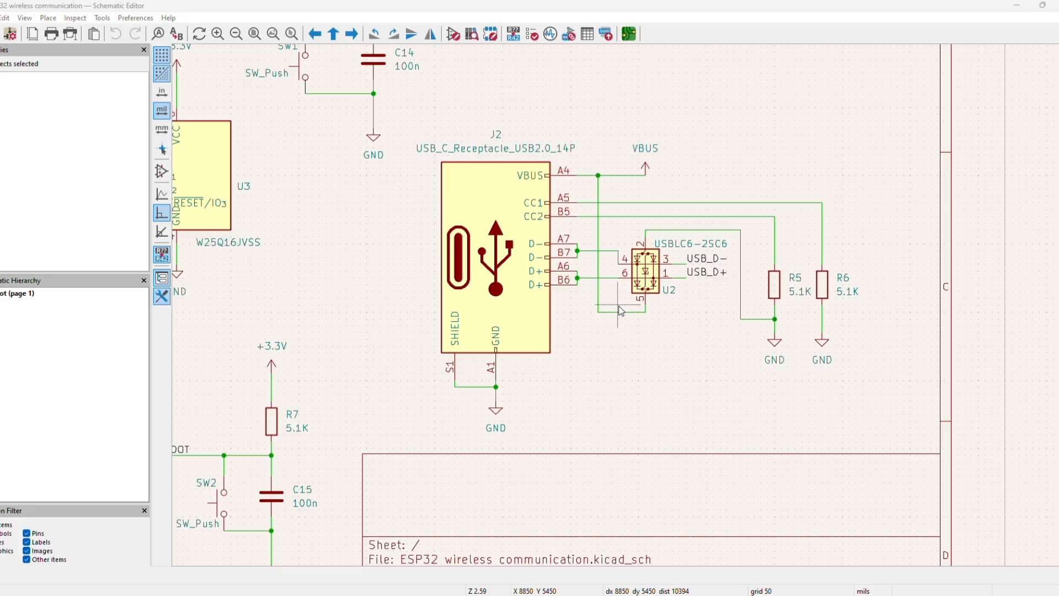
pyautogui.scroll(-1, 651, 311)
pyautogui.scroll(1, 618, 306)
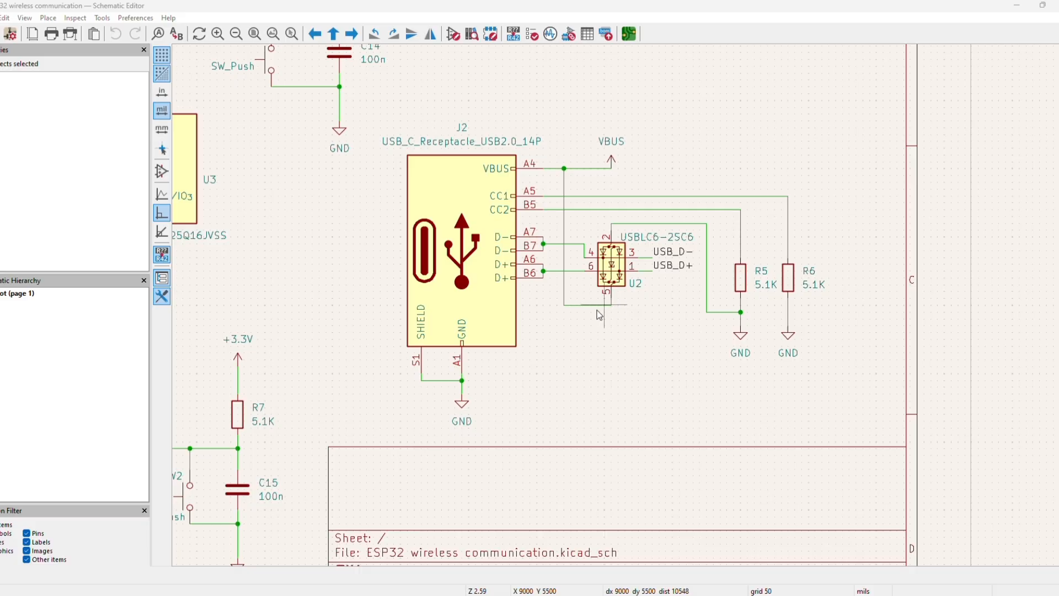
pyautogui.scroll(-4, 616, 306)
# Examine the AP2112K-3.3 regulator circuit, including its input and output capacitors and the D1 LED with resistor R8
pyautogui.scroll(3, 555, 308)
pyautogui.scroll(2, 555, 308)
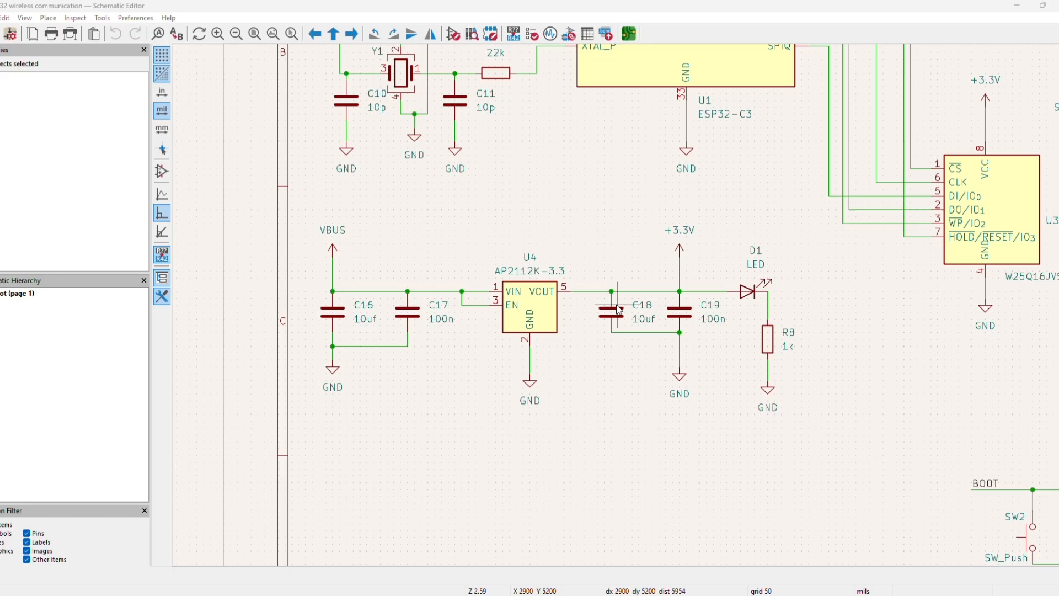
pyautogui.scroll(-3, 619, 310)
pyautogui.scroll(3, 622, 311)
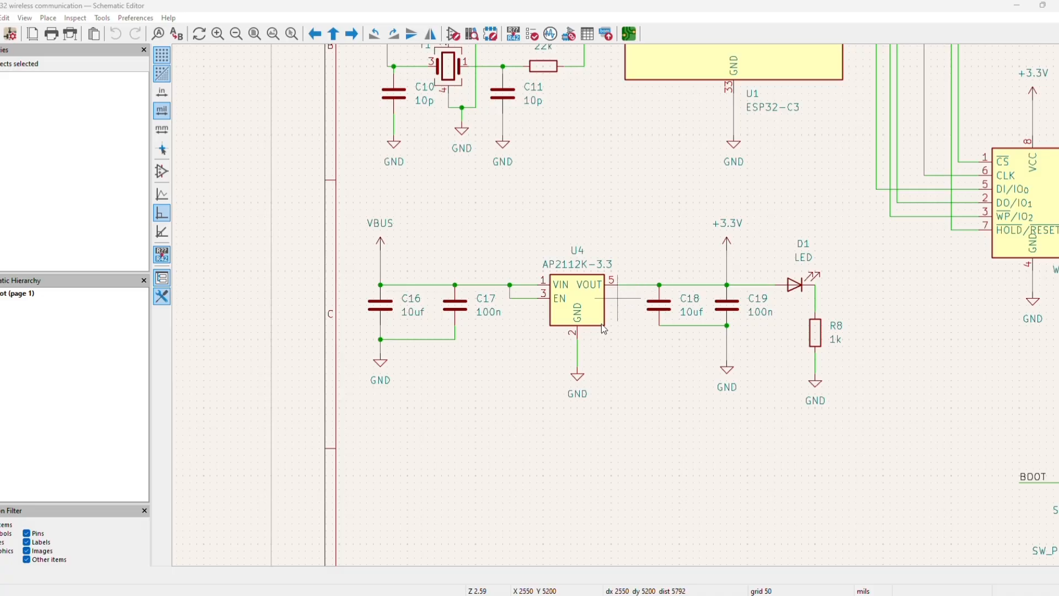
pyautogui.scroll(-3, 870, 236)
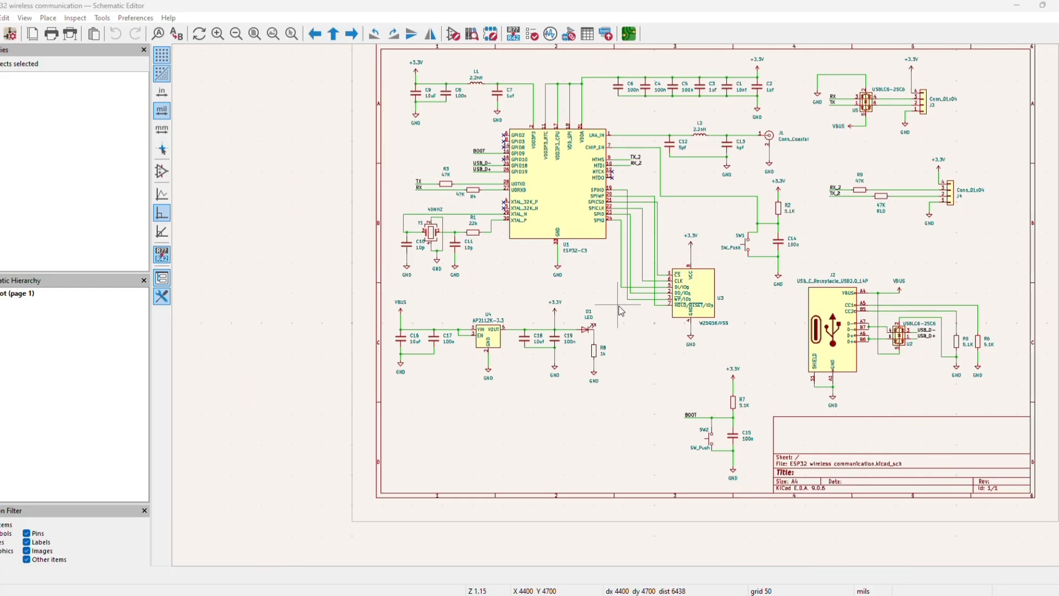
pyautogui.scroll(-2, 567, 351)
pyautogui.scroll(2, 567, 352)
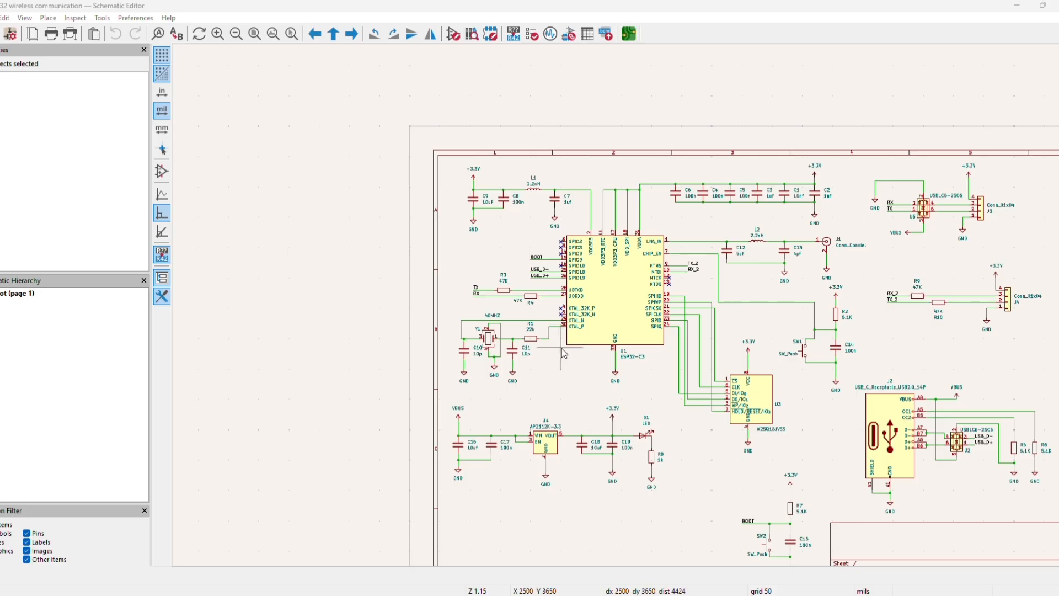
# Examine the 40 MHz crystal circuit around Y1 and the series resistors R3 and R4 on the TX and RX lines
pyautogui.scroll(5, 561, 349)
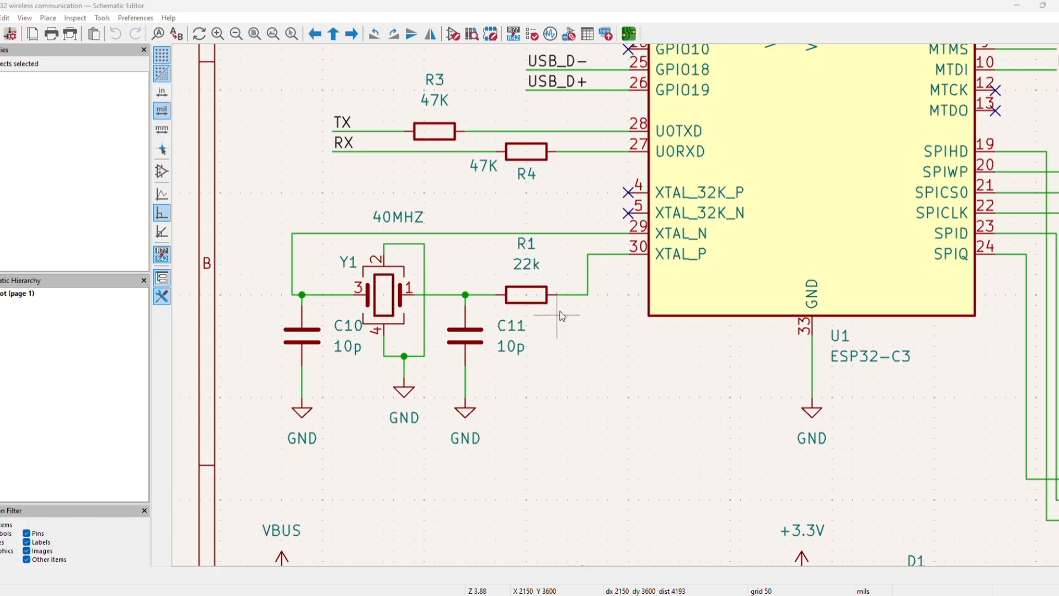
pyautogui.scroll(-6, 562, 314)
pyautogui.scroll(3, 620, 311)
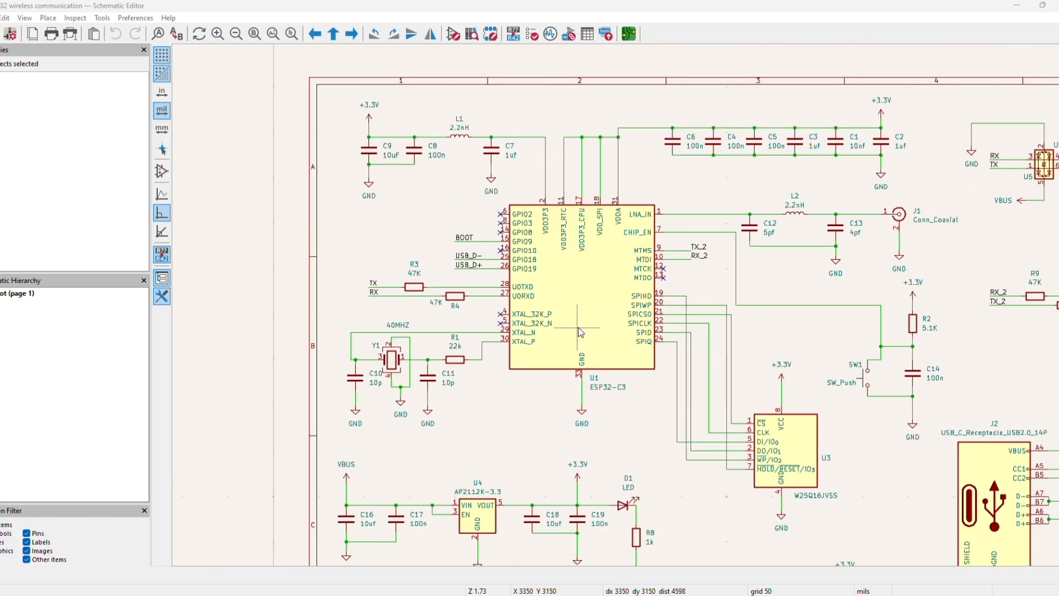
pyautogui.scroll(3, 620, 311)
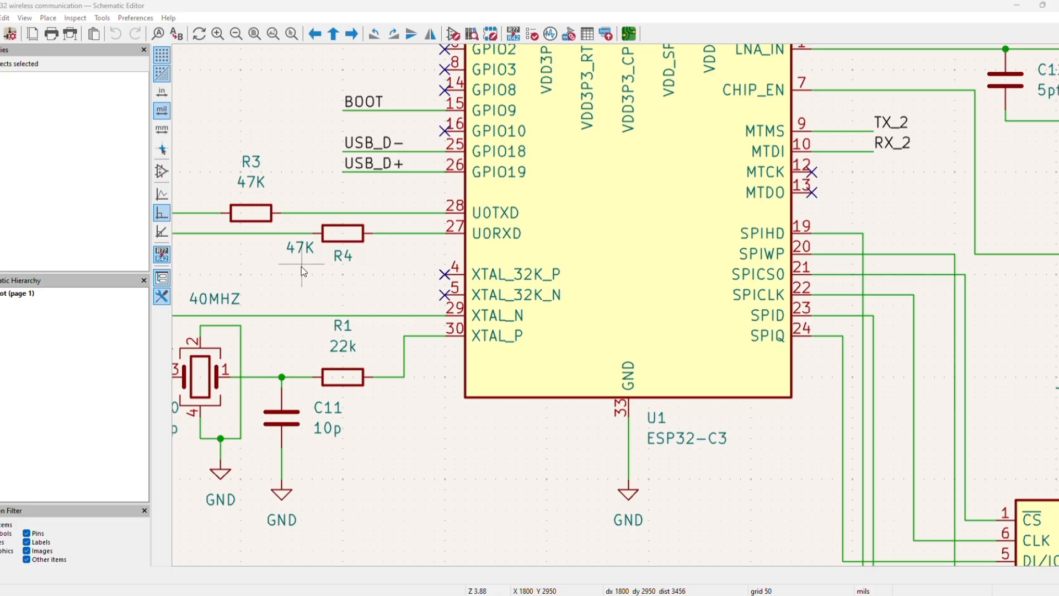
pyautogui.scroll(2, 301, 267)
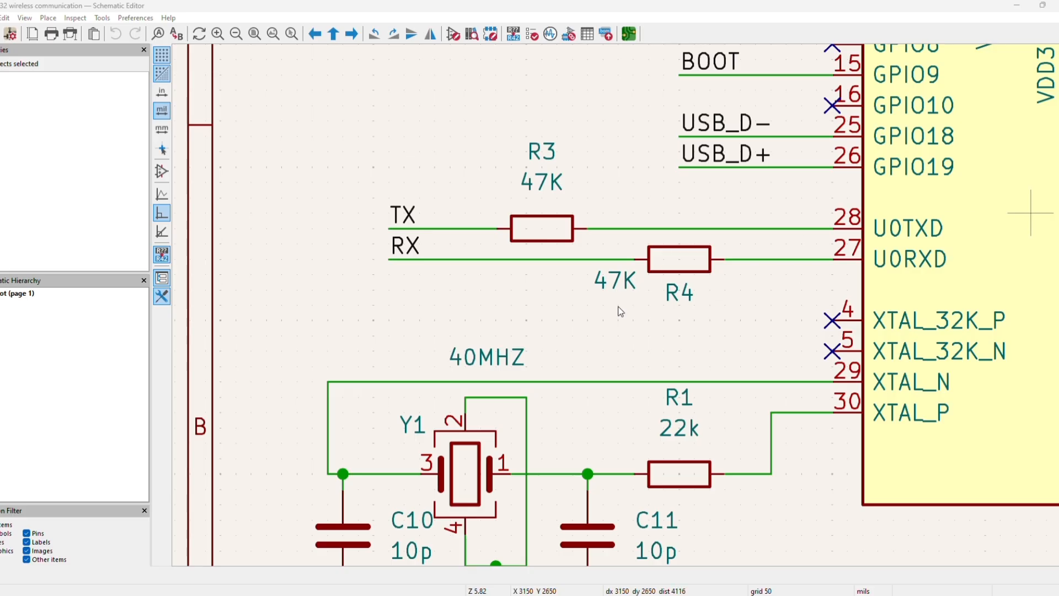
pyautogui.scroll(-9, 622, 310)
# Examine the antenna matching network of L2, C12 and C13 between the LNA_IN pin and coaxial connector J1
pyautogui.scroll(3, 622, 312)
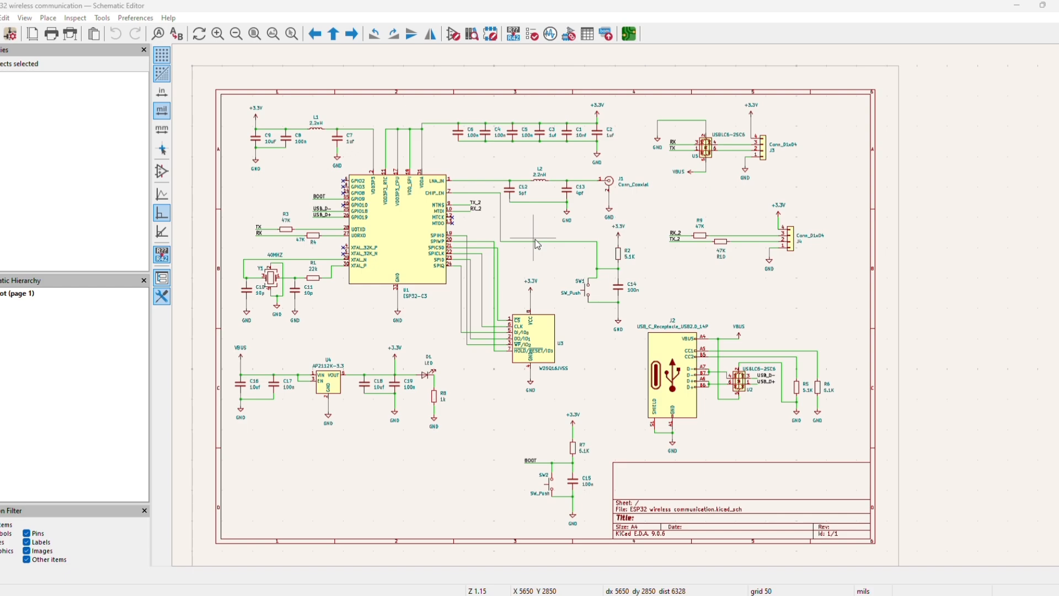
pyautogui.scroll(3, 557, 182)
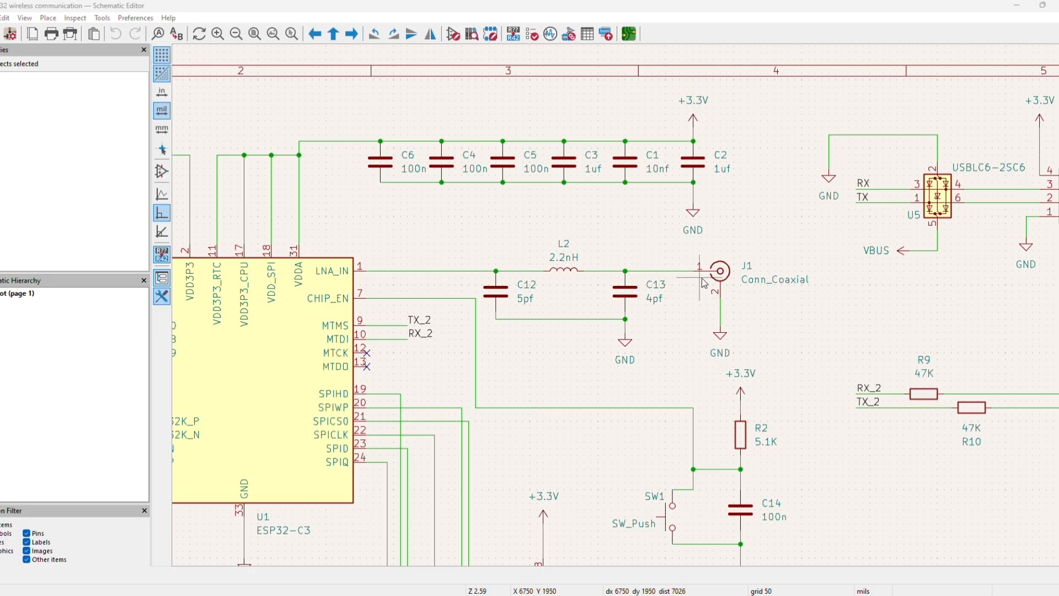
pyautogui.scroll(2, 709, 323)
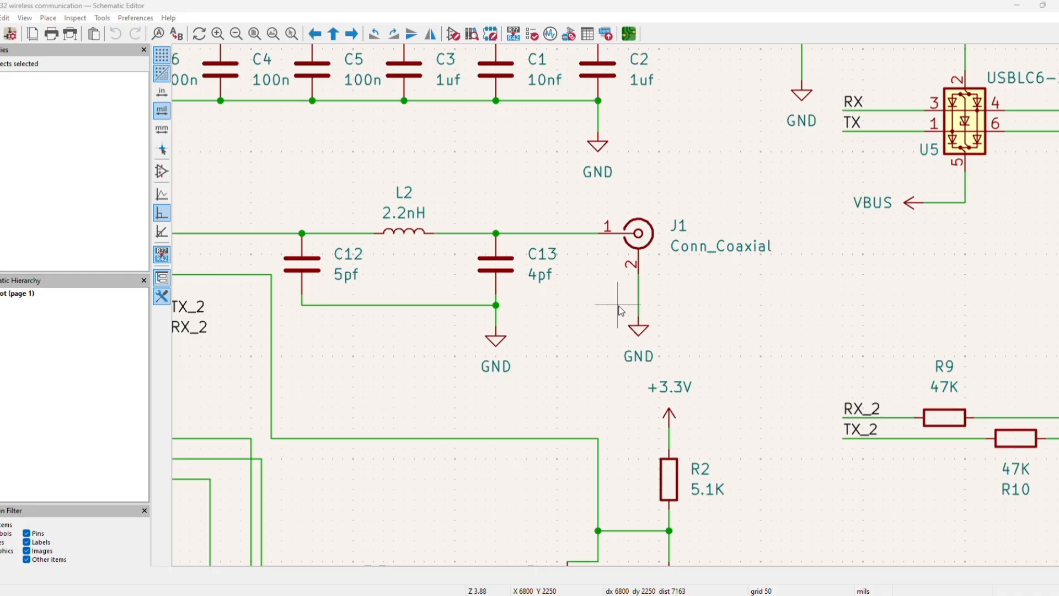
pyautogui.scroll(-2, 464, 252)
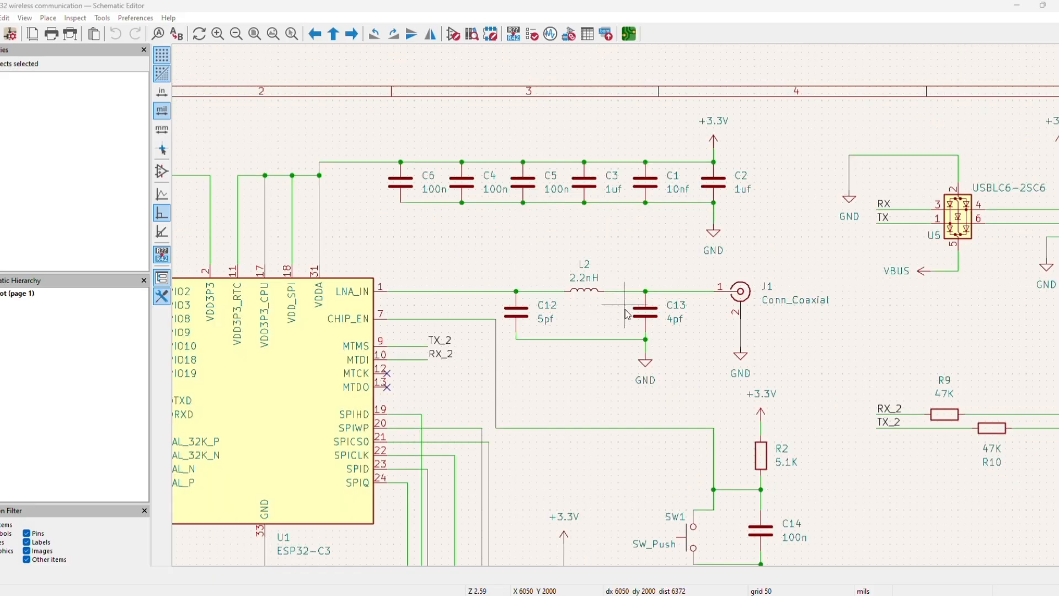
pyautogui.scroll(2, 627, 314)
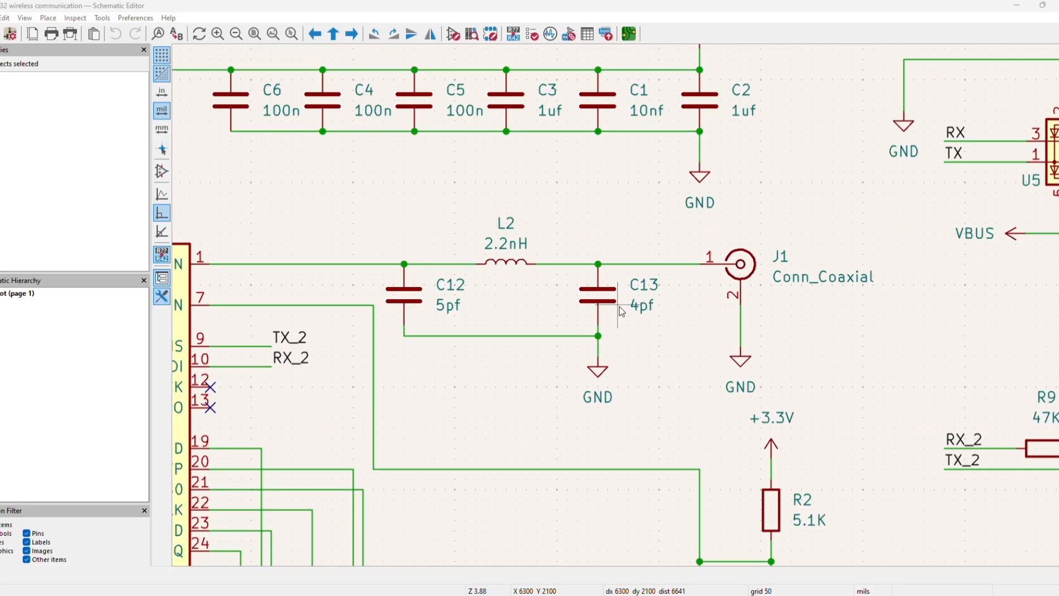
pyautogui.scroll(2, 563, 320)
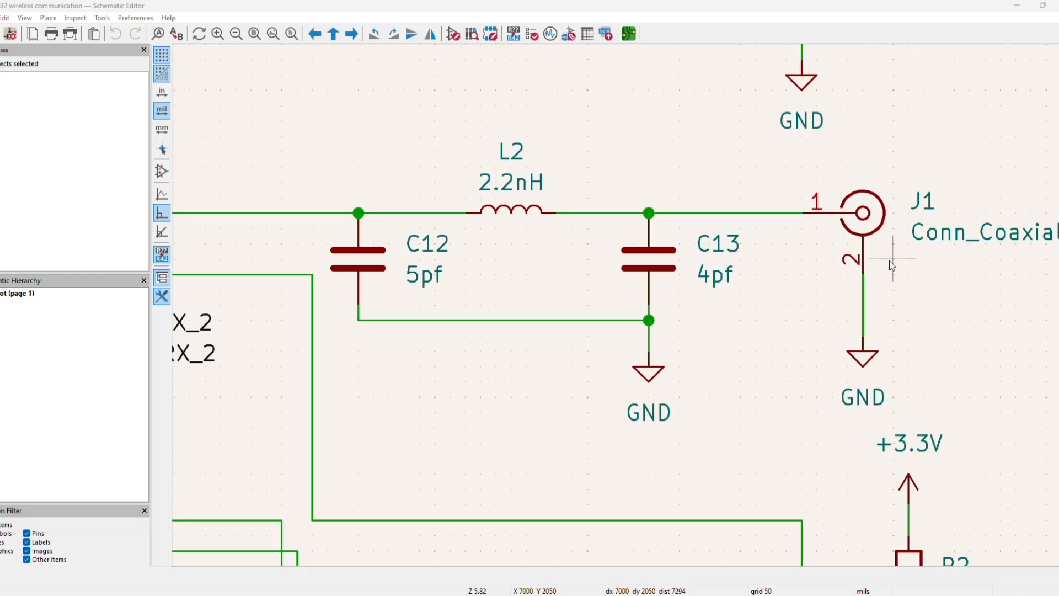
pyautogui.scroll(-3, 832, 293)
pyautogui.scroll(3, 620, 311)
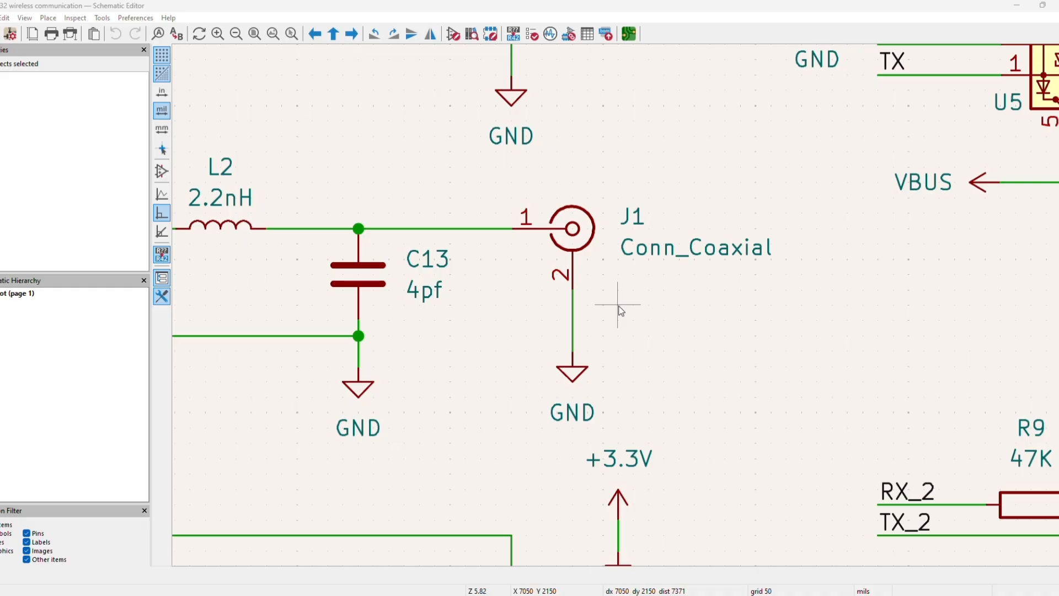
pyautogui.scroll(-5, 621, 311)
pyautogui.scroll(2, 621, 310)
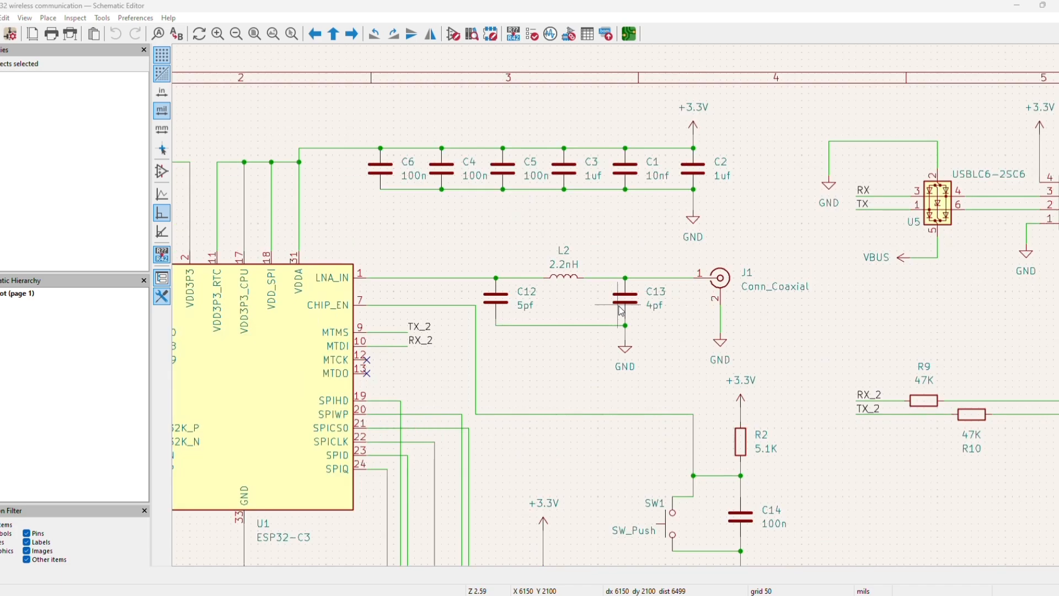
# Switch to the PCB Editor and examine the component placement and routing around U1, the antenna path and flash chip U3
pyautogui.scroll(-5, 621, 311)
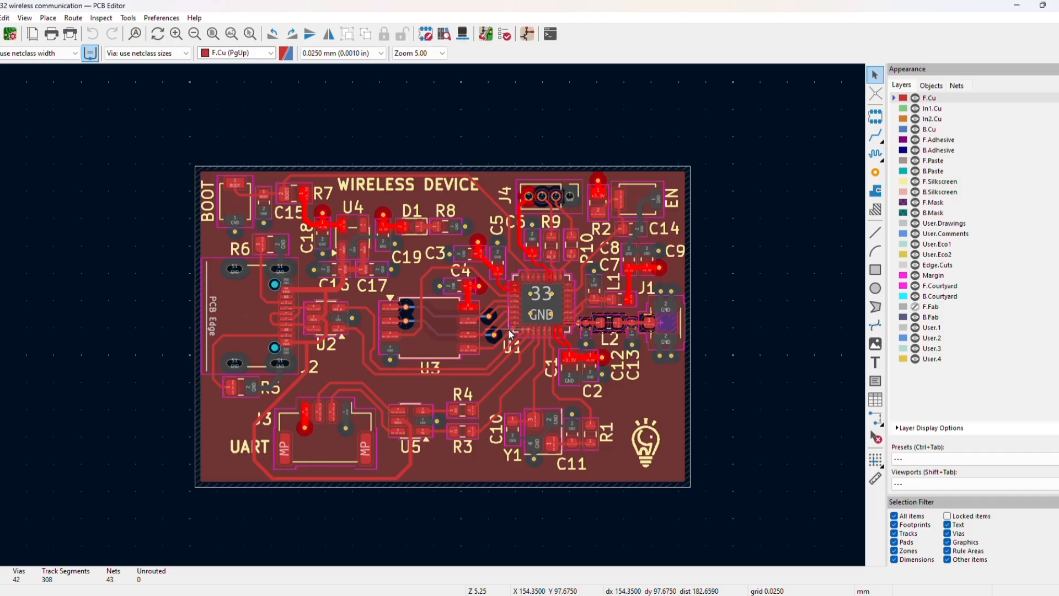
pyautogui.scroll(5, 511, 335)
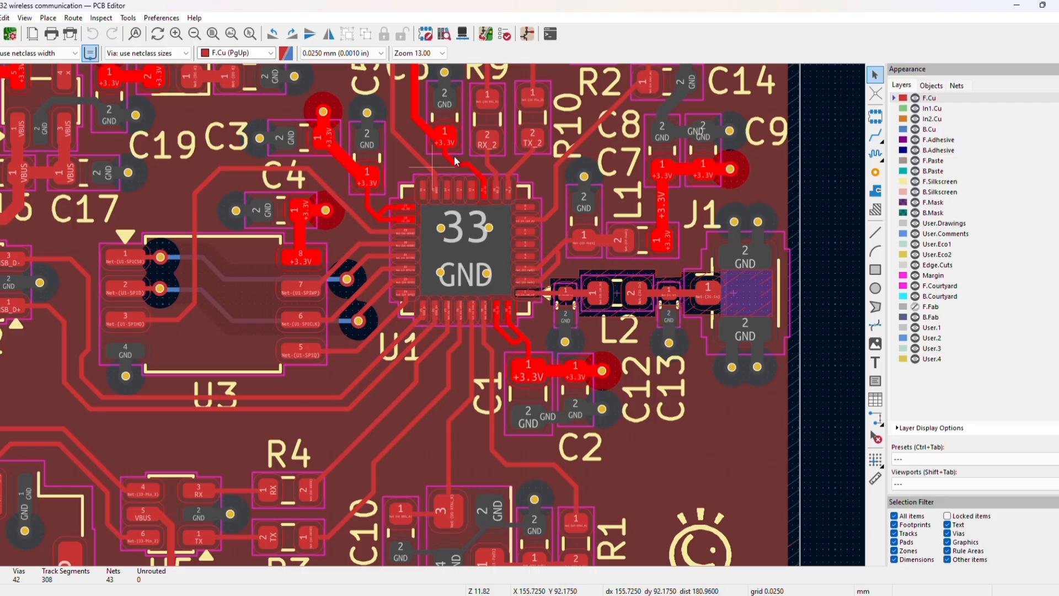
pyautogui.scroll(-5, 368, 313)
pyautogui.scroll(3, 412, 324)
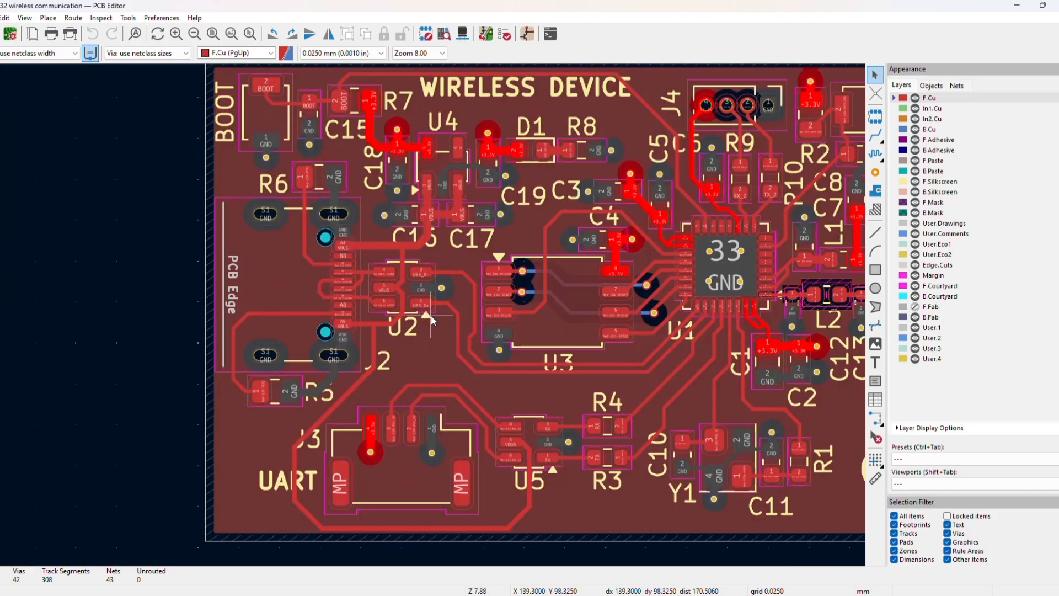
pyautogui.scroll(2, 431, 316)
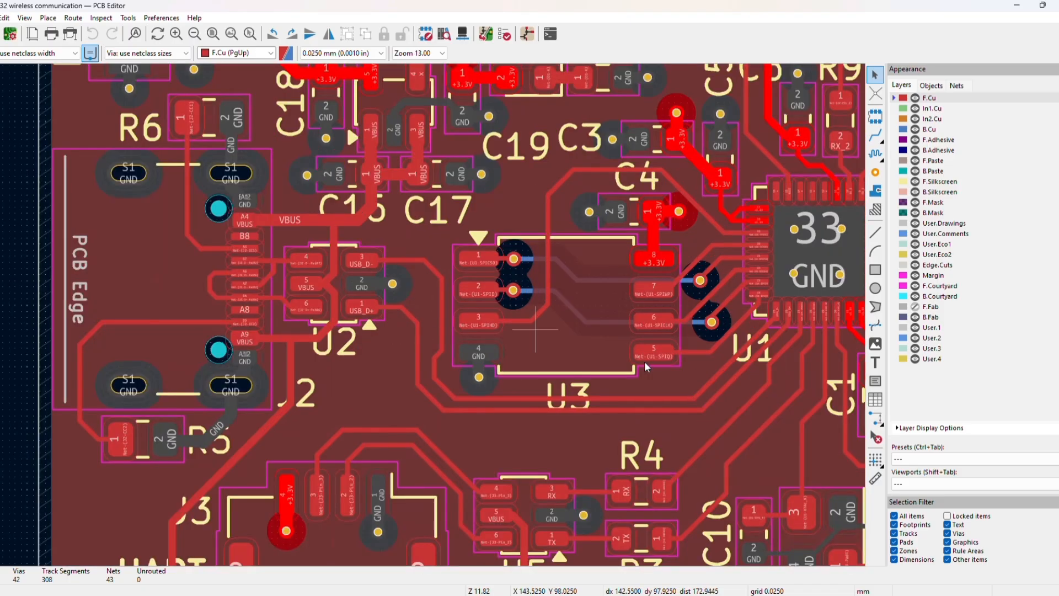
# Measure the gap between the U0RXD and U0TXD traces beneath U1, and leave the measuring tool
pyautogui.scroll(-2, 775, 385)
pyautogui.scroll(2, 440, 313)
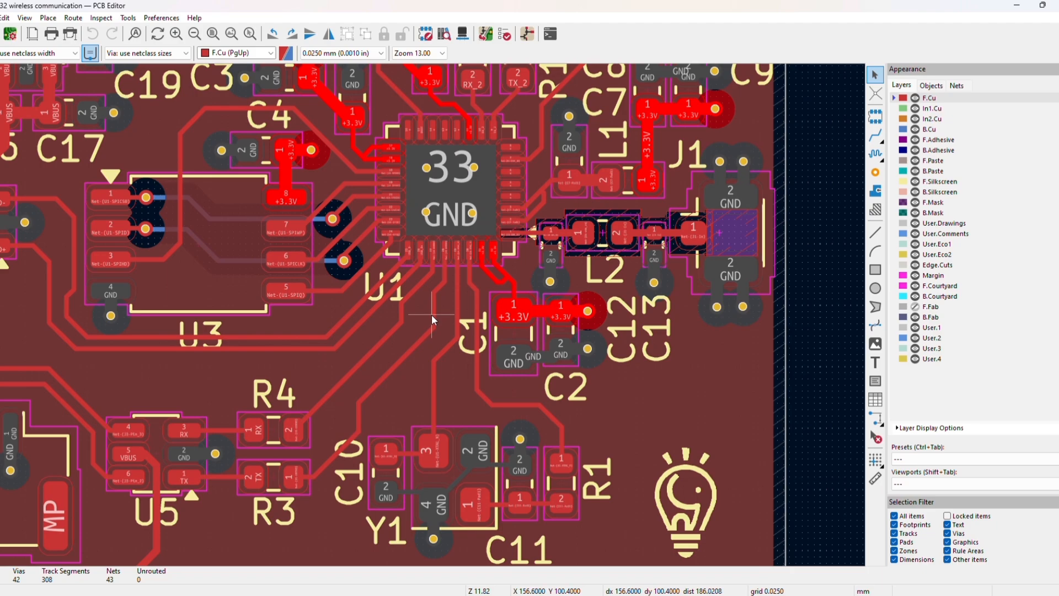
pyautogui.scroll(2, 432, 315)
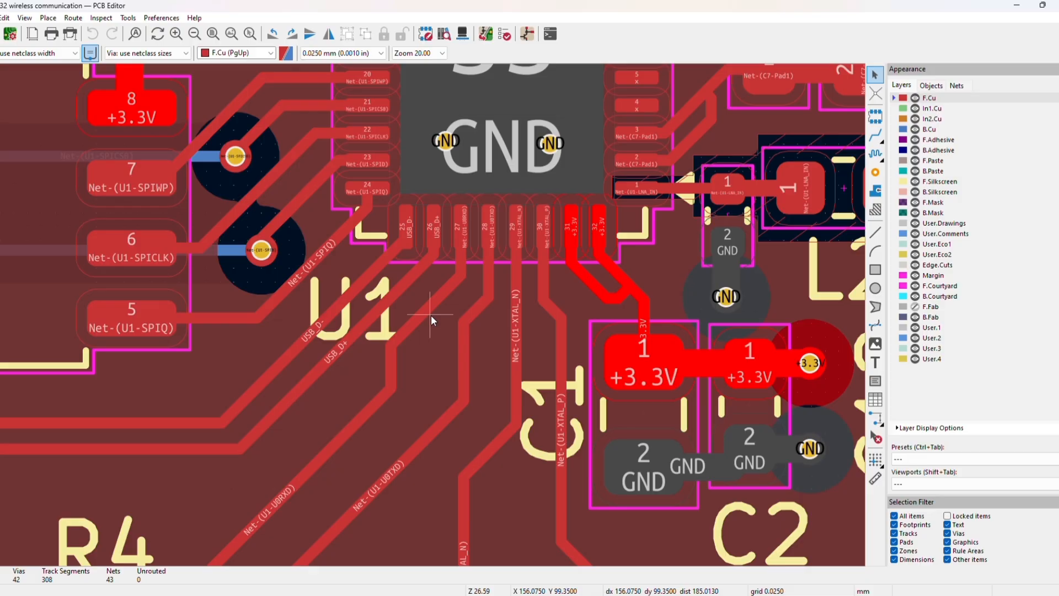
pyautogui.click(875, 479)
pyautogui.scroll(3, 417, 356)
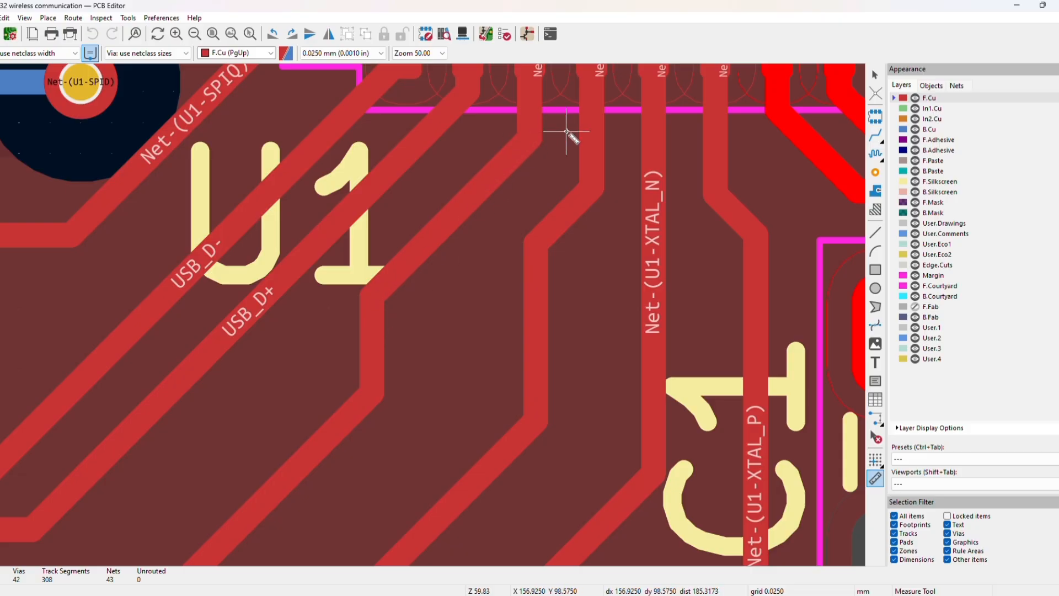
pyautogui.click(408, 283)
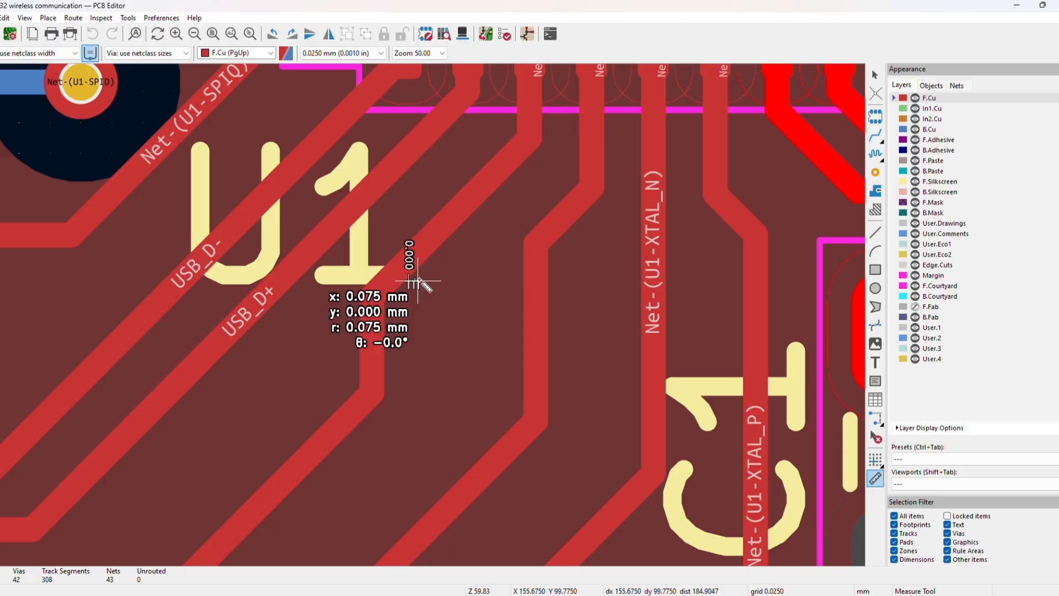
pyautogui.rightClick(523, 278)
pyautogui.click(560, 290)
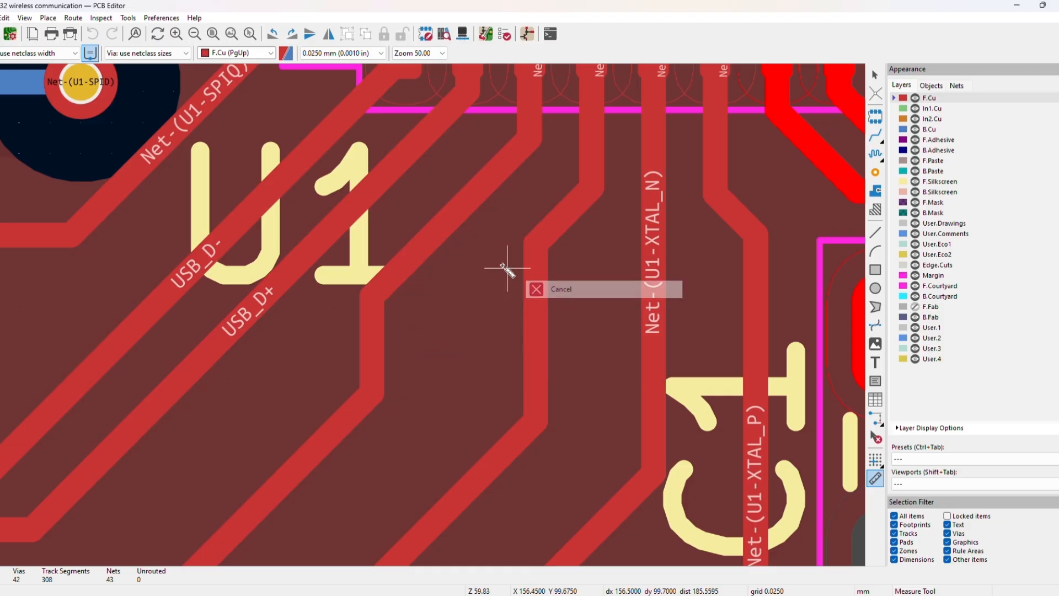
pyautogui.rightClick(425, 270)
pyautogui.click(462, 282)
pyautogui.scroll(-5, 472, 302)
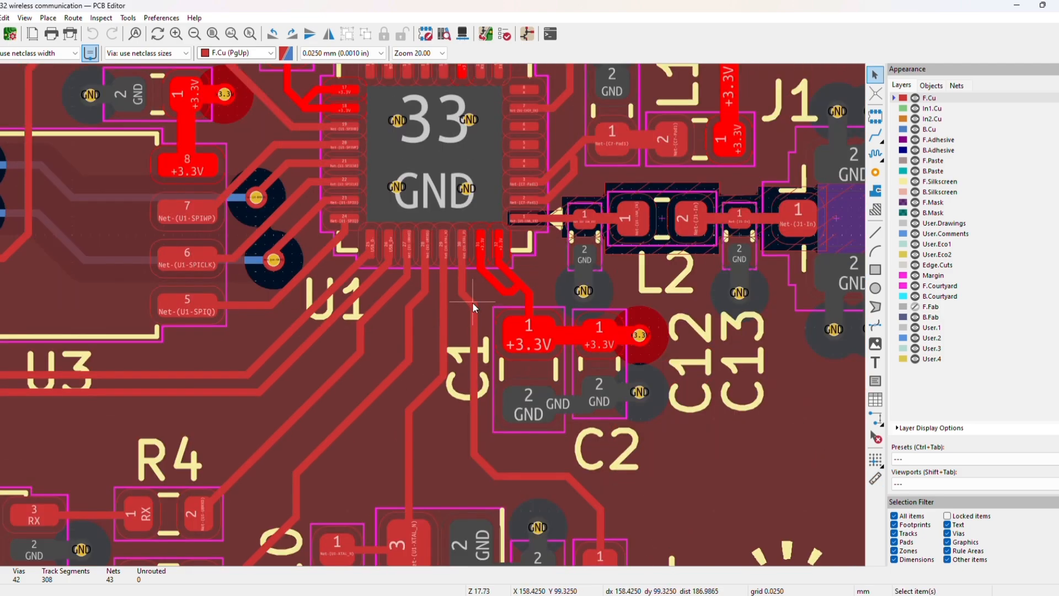
# Examine the signal routing between U1 and flash chip U3 and its position within the overall board layout
pyautogui.scroll(1, 431, 319)
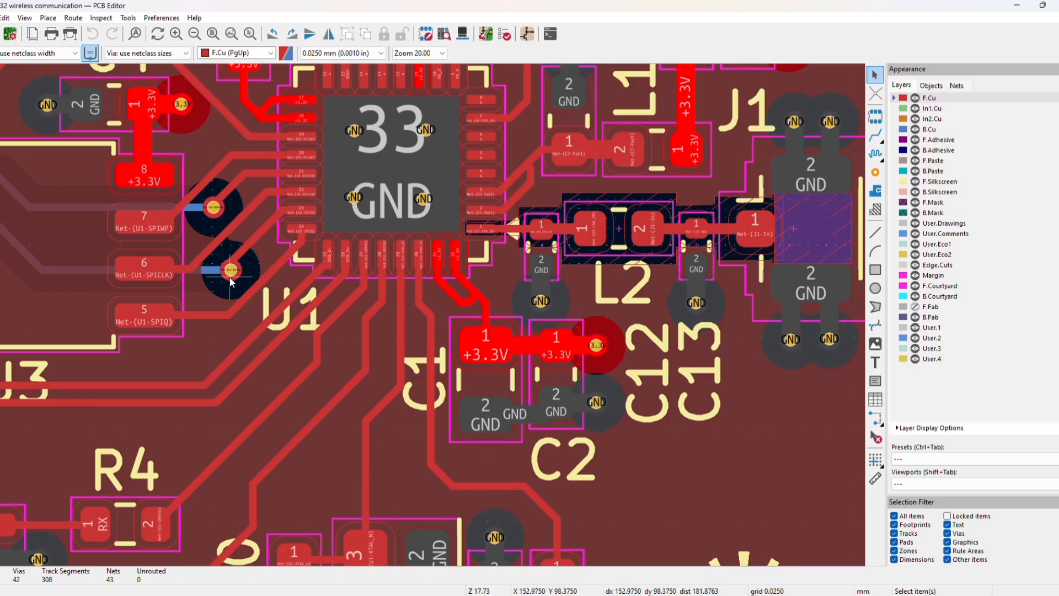
pyautogui.scroll(-6, 230, 276)
pyautogui.scroll(2, 422, 281)
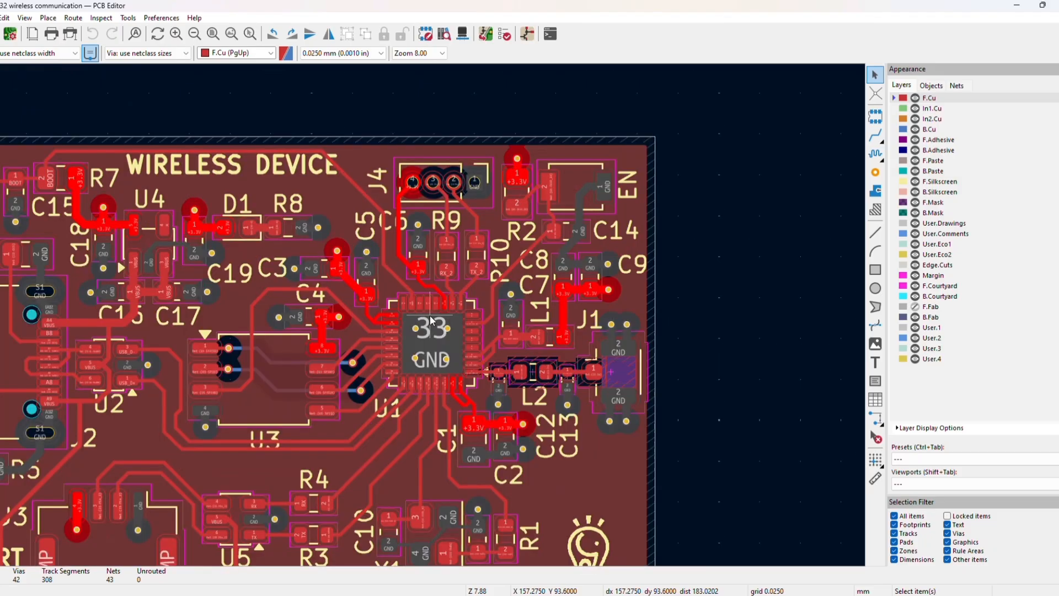
pyautogui.scroll(2, 431, 320)
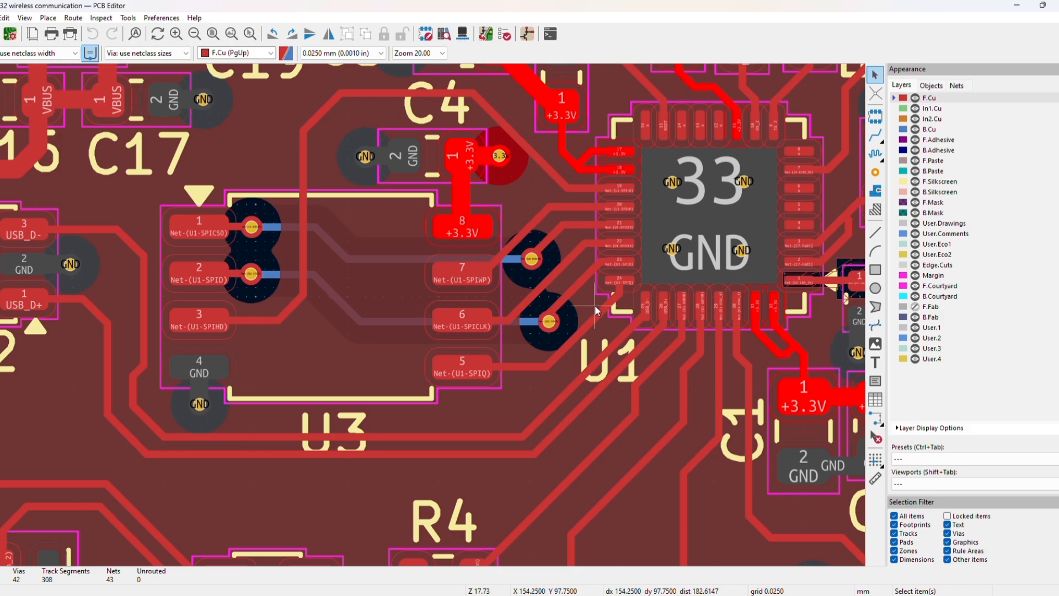
pyautogui.scroll(-5, 534, 273)
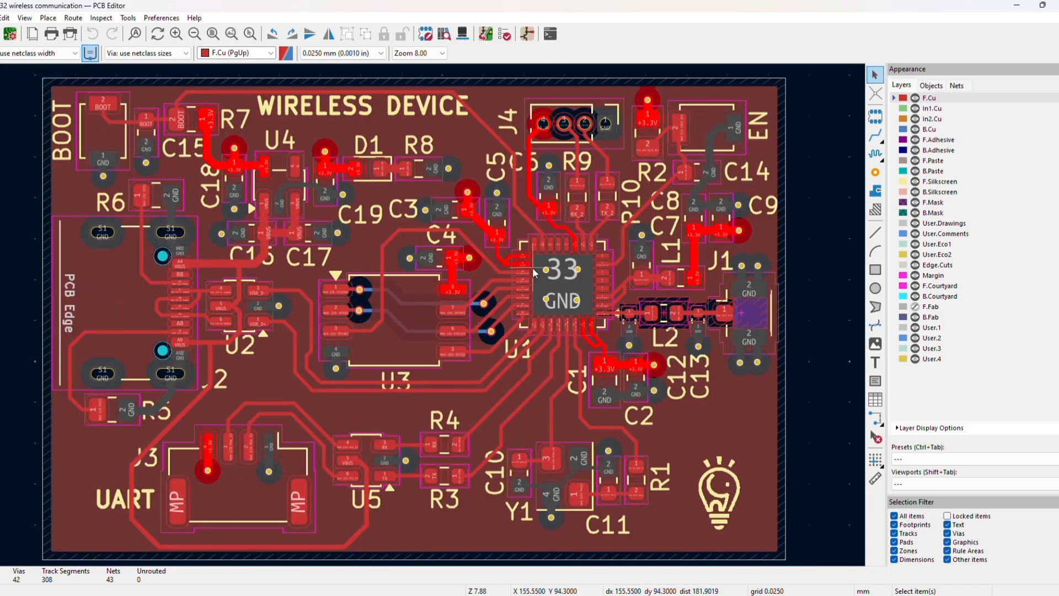
pyautogui.scroll(-1, 533, 272)
pyautogui.scroll(1, 451, 366)
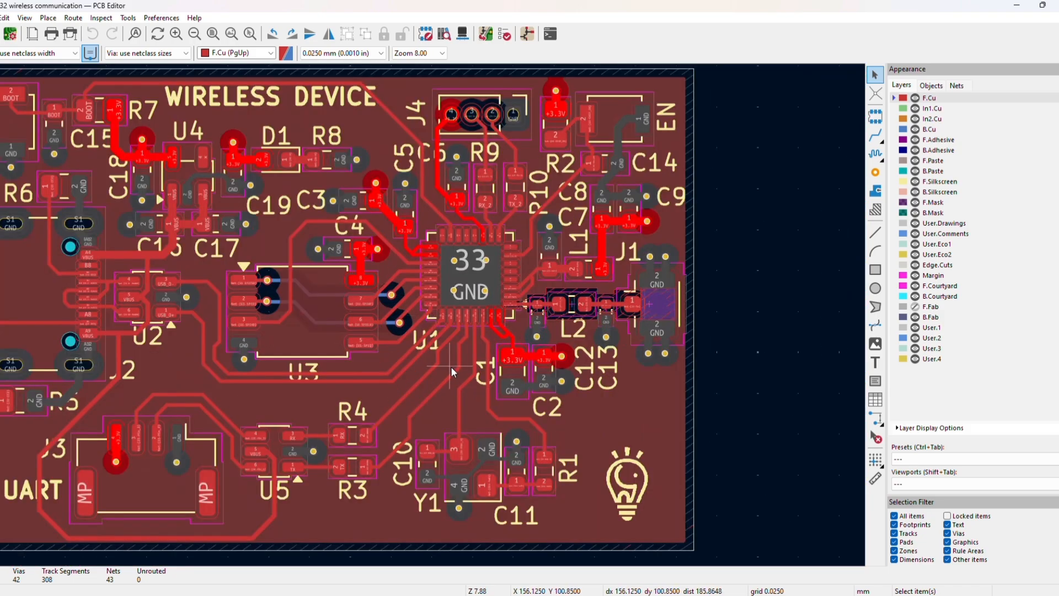
# Examine the UART routing from U1 through resistors R3 and R4 and protection chip U5 to connector J3
pyautogui.scroll(1, 451, 366)
pyautogui.scroll(-1, 302, 405)
pyautogui.scroll(3, 430, 309)
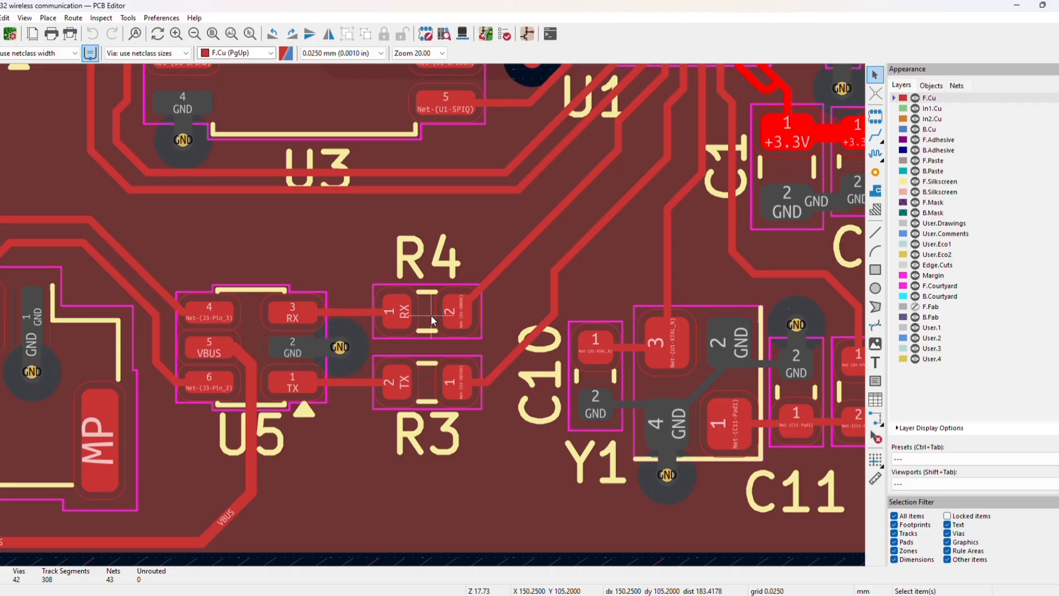
pyautogui.scroll(-3, 433, 321)
pyautogui.scroll(3, 467, 277)
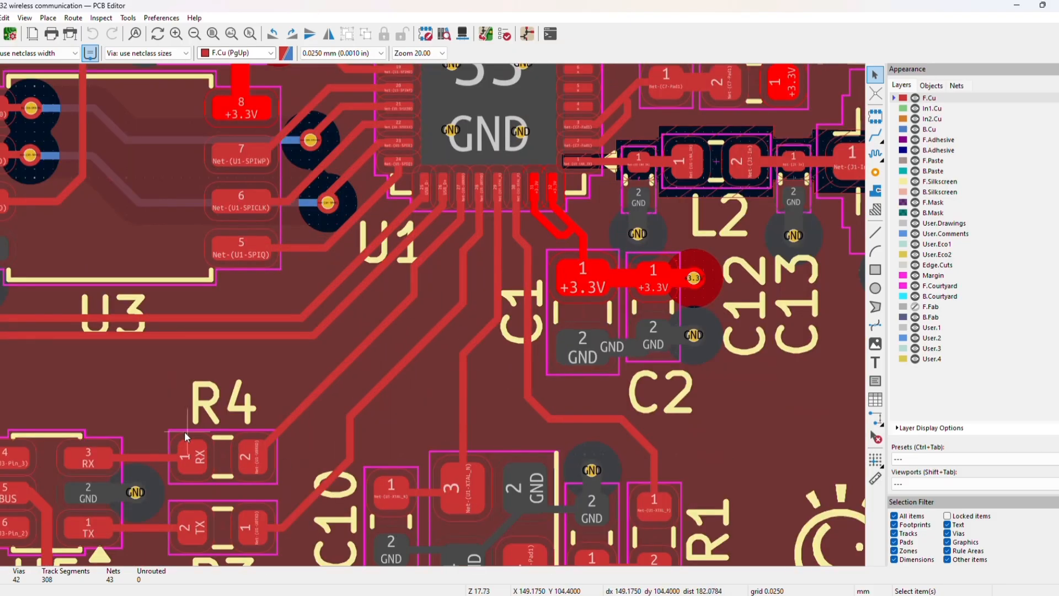
pyautogui.scroll(-3, 412, 332)
pyautogui.scroll(3, 432, 320)
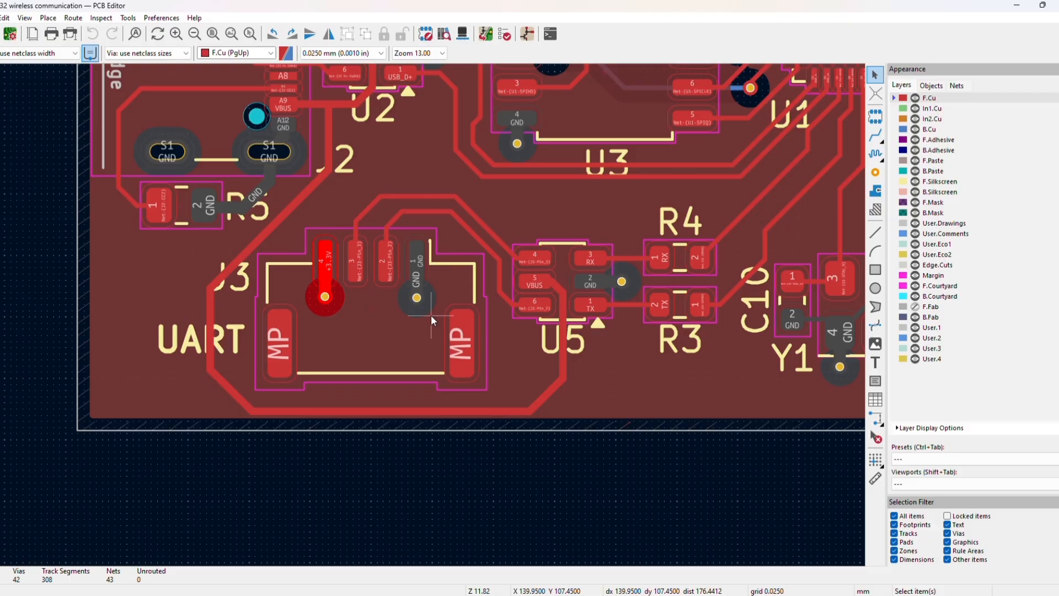
# Examine header J4 with resistors R9 and R10 on the RX_2 and TX_2 lines and the neighbouring EN circuit
pyautogui.press('Home')
pyautogui.scroll(8, 432, 320)
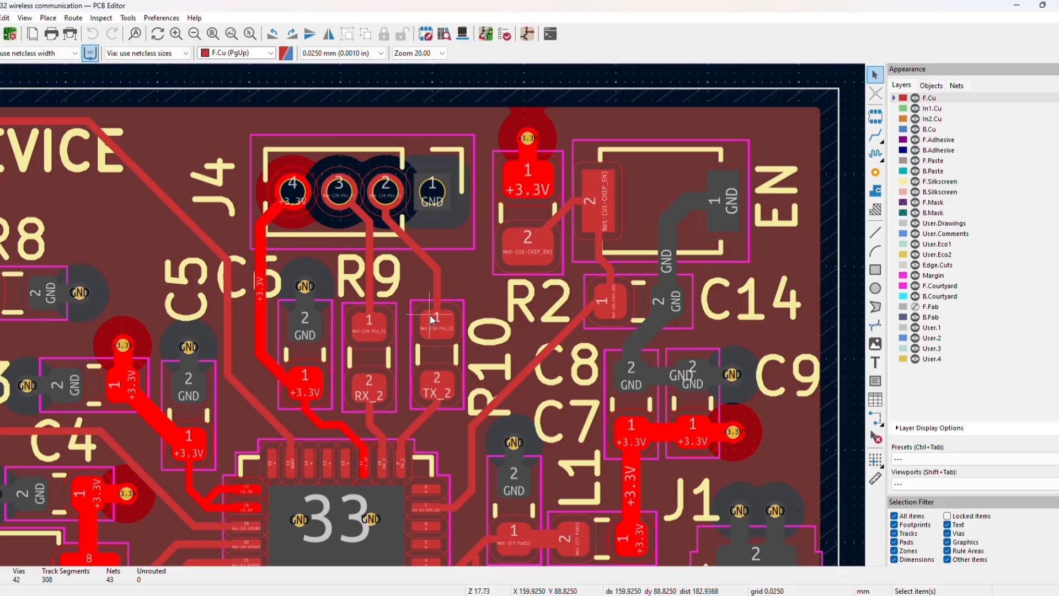
pyautogui.scroll(-2, 432, 320)
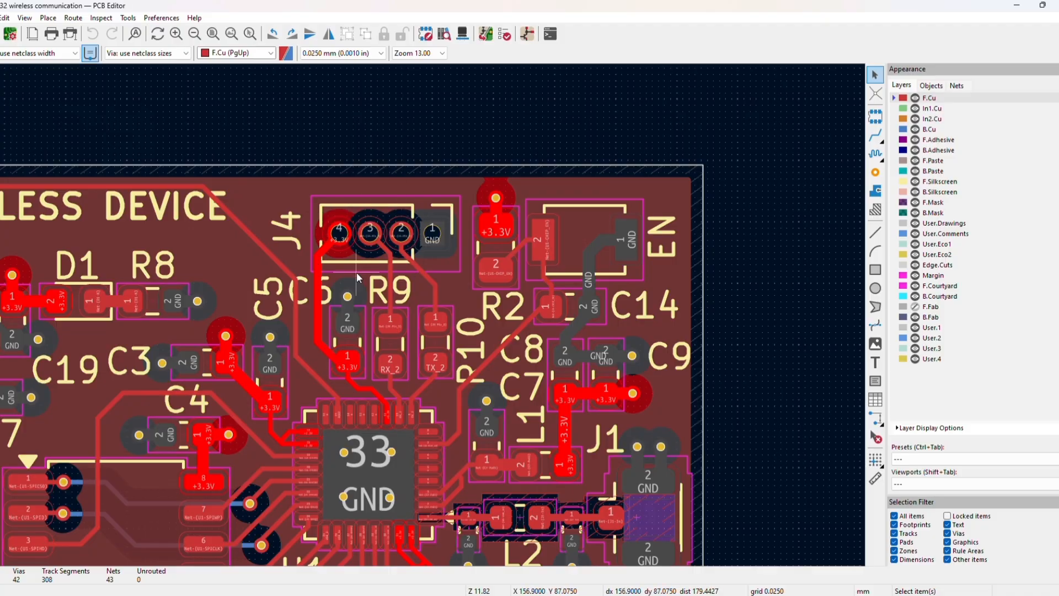
# Examine the decoupling capacitors around U1, the crystal Y1 placement and the L1 supply filter with C7, C8 and C9
pyautogui.scroll(-3, 356, 272)
pyautogui.scroll(3, 456, 427)
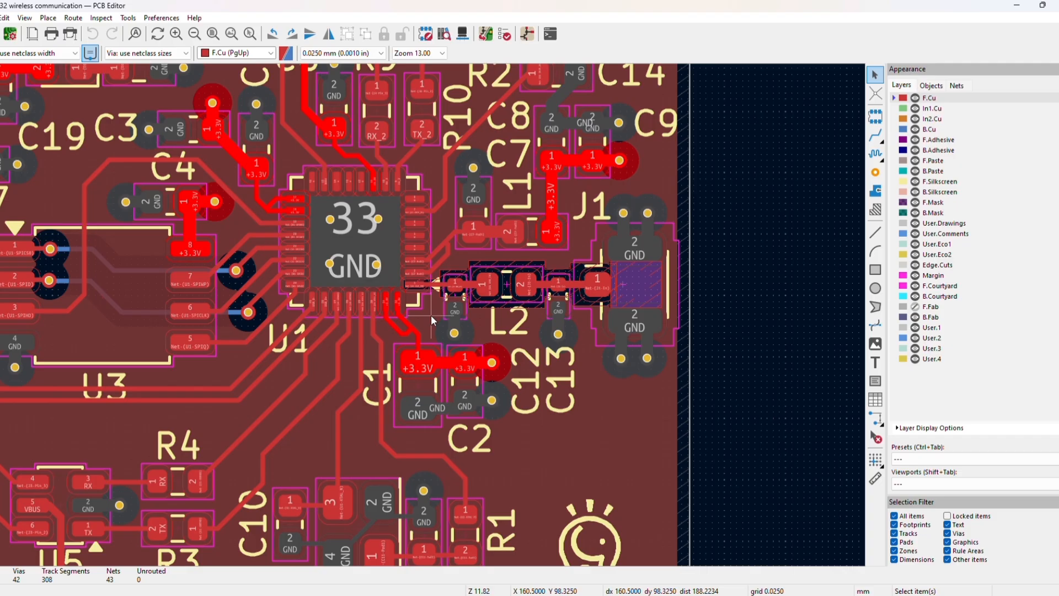
pyautogui.scroll(-3, 432, 320)
pyautogui.scroll(3, 419, 334)
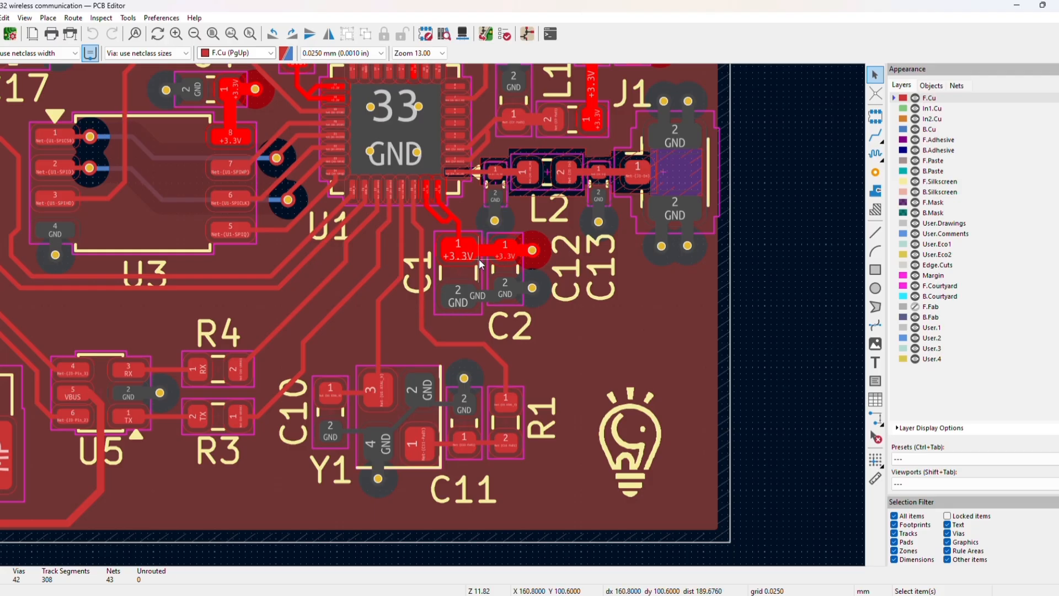
pyautogui.scroll(-5, 432, 319)
pyautogui.scroll(5, 439, 285)
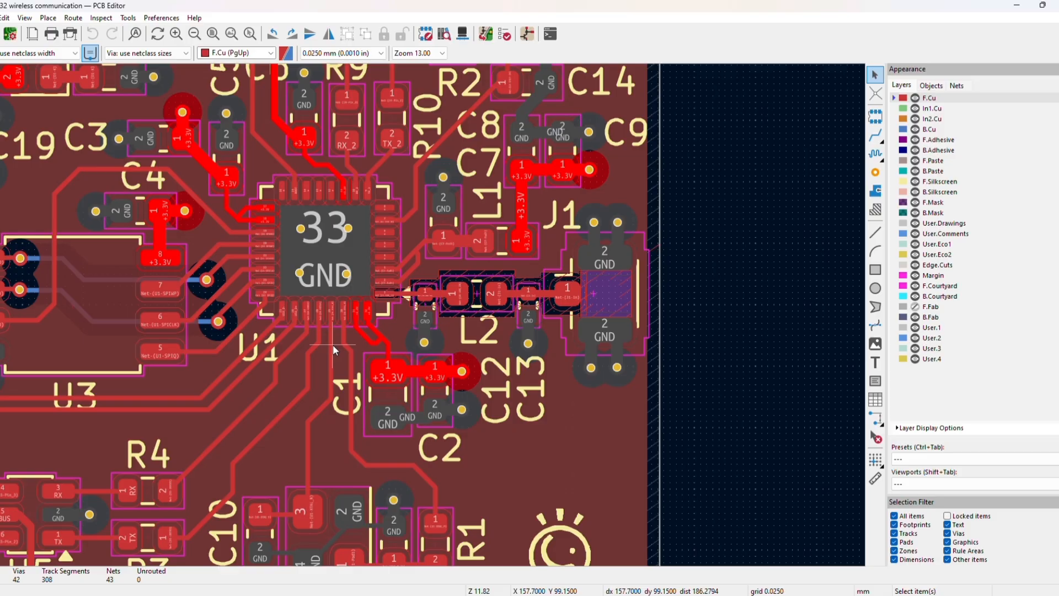
pyautogui.scroll(-2, 332, 344)
pyautogui.scroll(2, 433, 320)
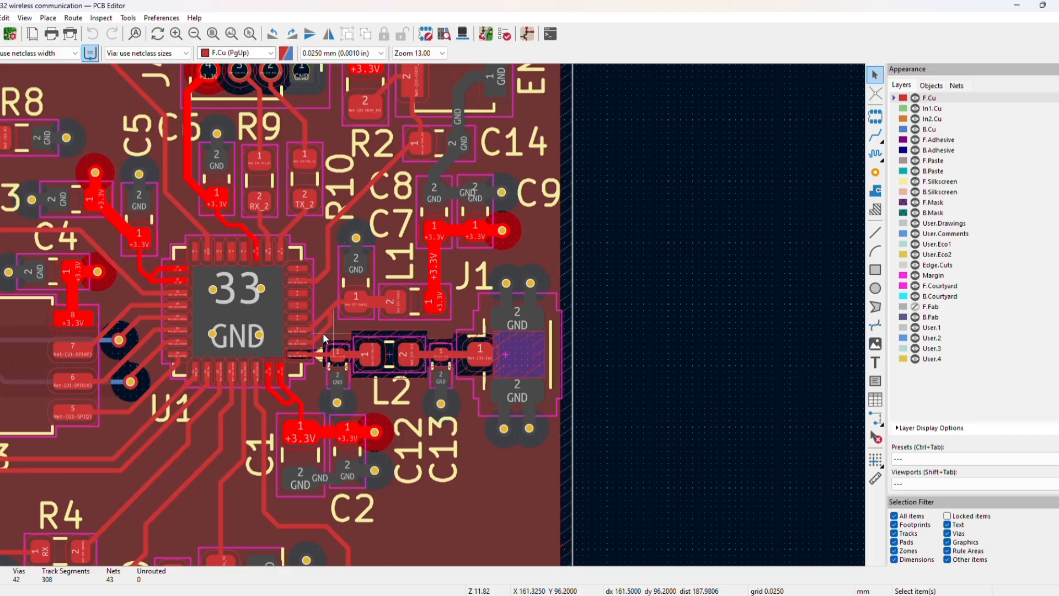
pyautogui.scroll(-3, 430, 320)
pyautogui.scroll(2, 429, 321)
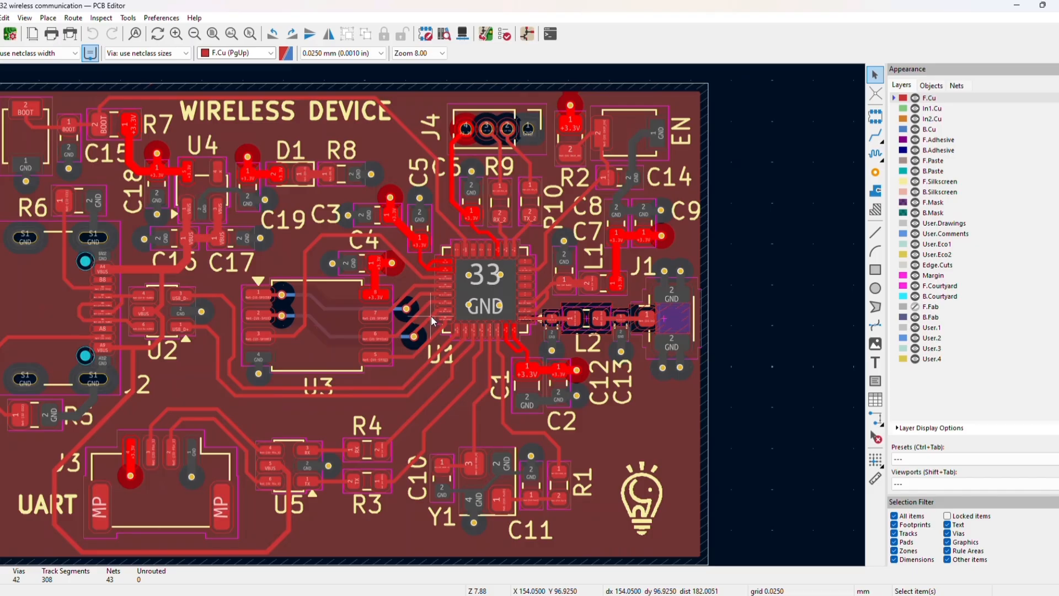
pyautogui.scroll(-2, 433, 320)
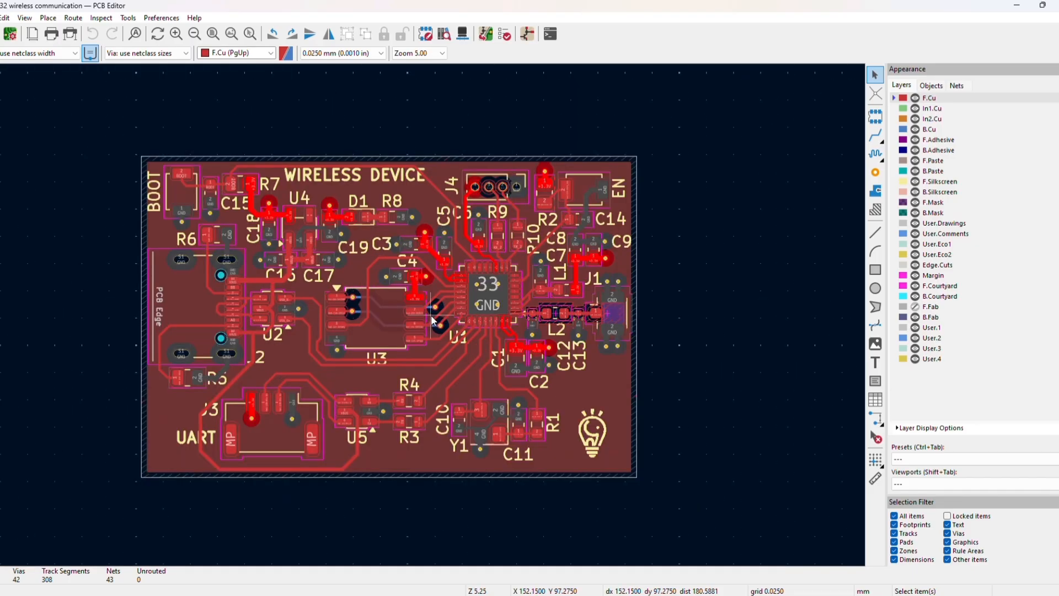
# Bring the In1.Cu, B.Cu and In2.Cu copper layers to the front one after another to inspect their planes
pyautogui.click(896, 110)
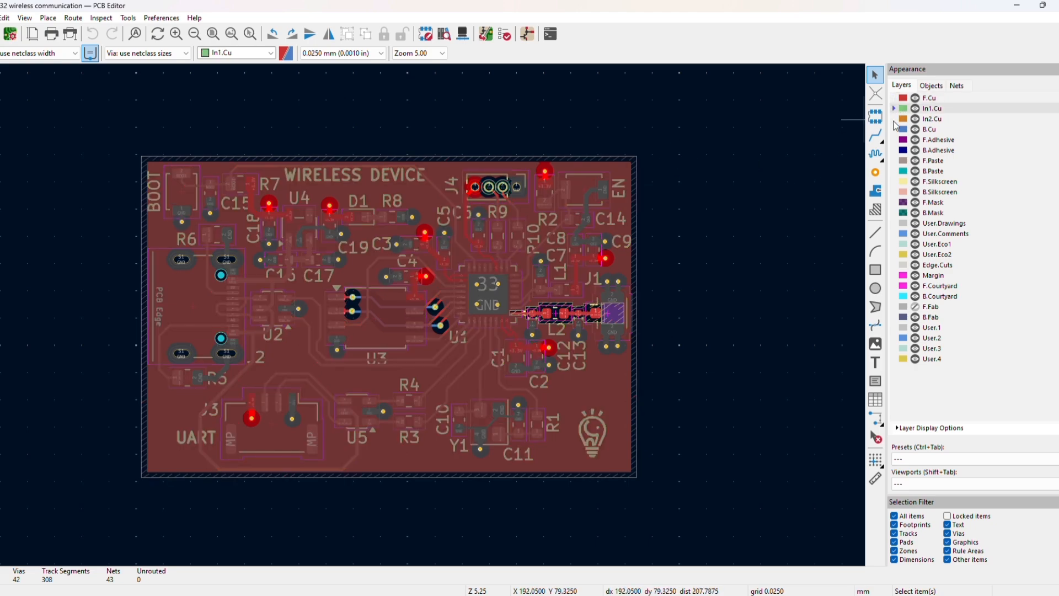
pyautogui.click(895, 129)
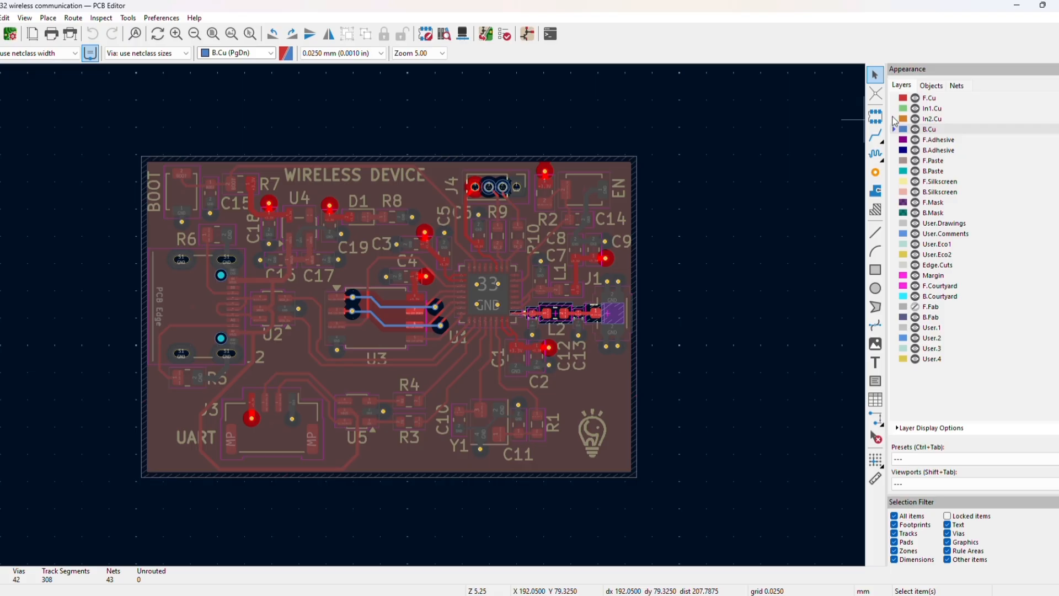
pyautogui.click(895, 119)
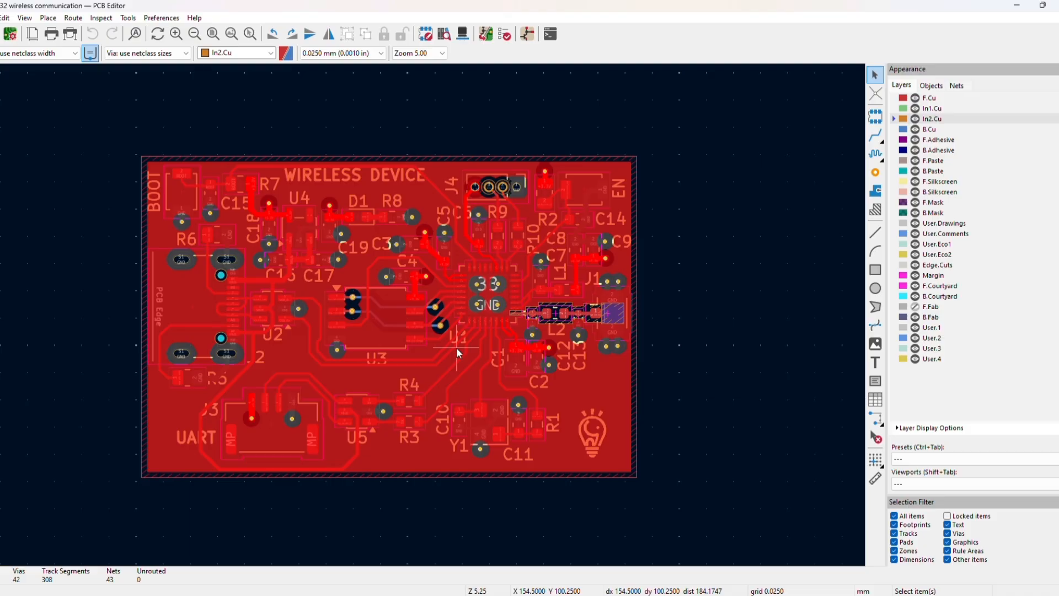
# Make B.Cu the active layer and examine the two flash traces running beneath U3
pyautogui.click(902, 131)
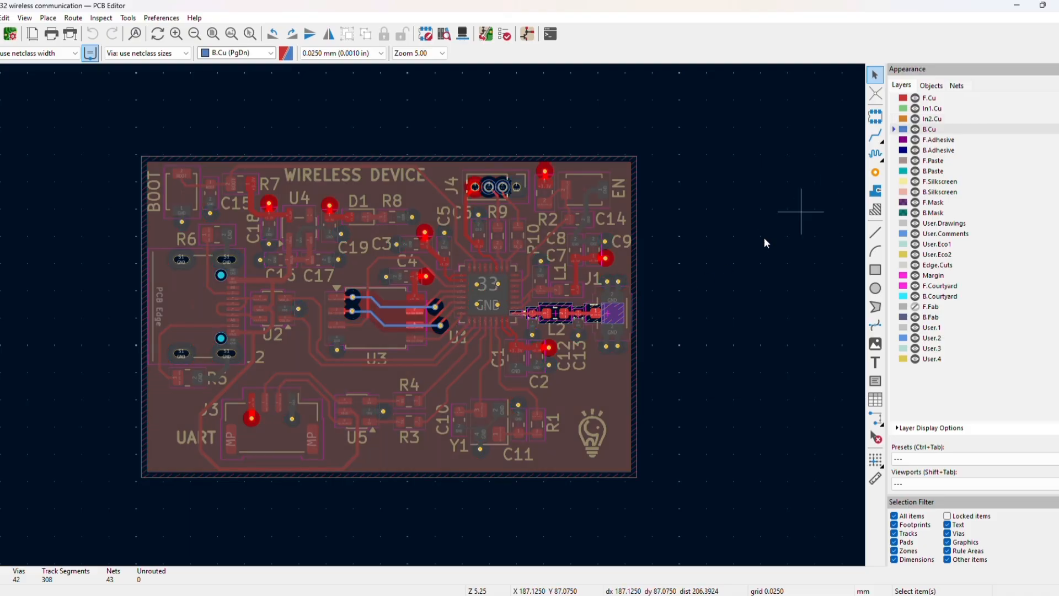
pyautogui.scroll(4, 440, 302)
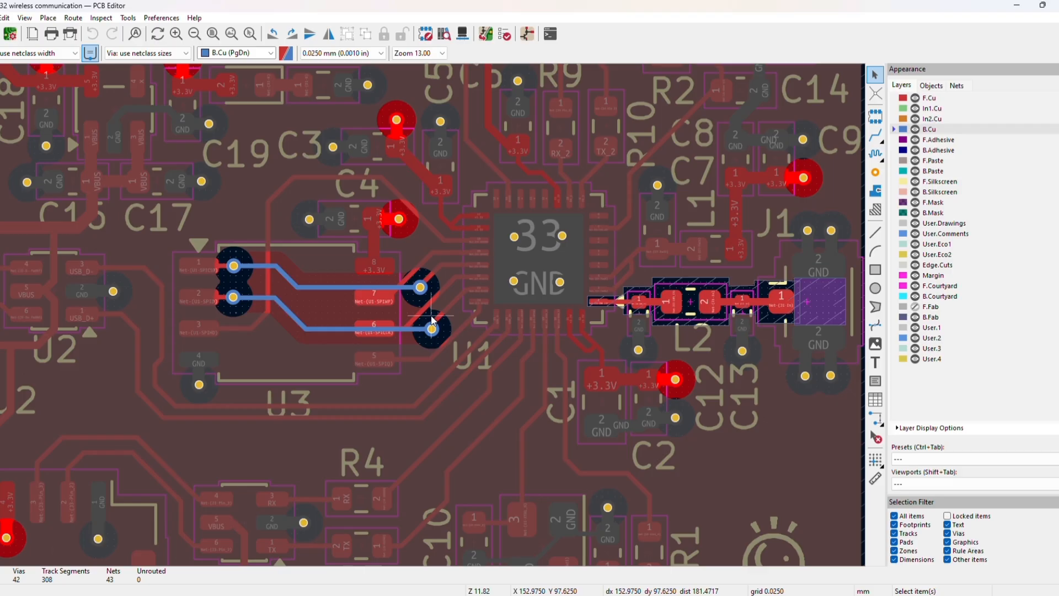
pyautogui.scroll(-5, 433, 320)
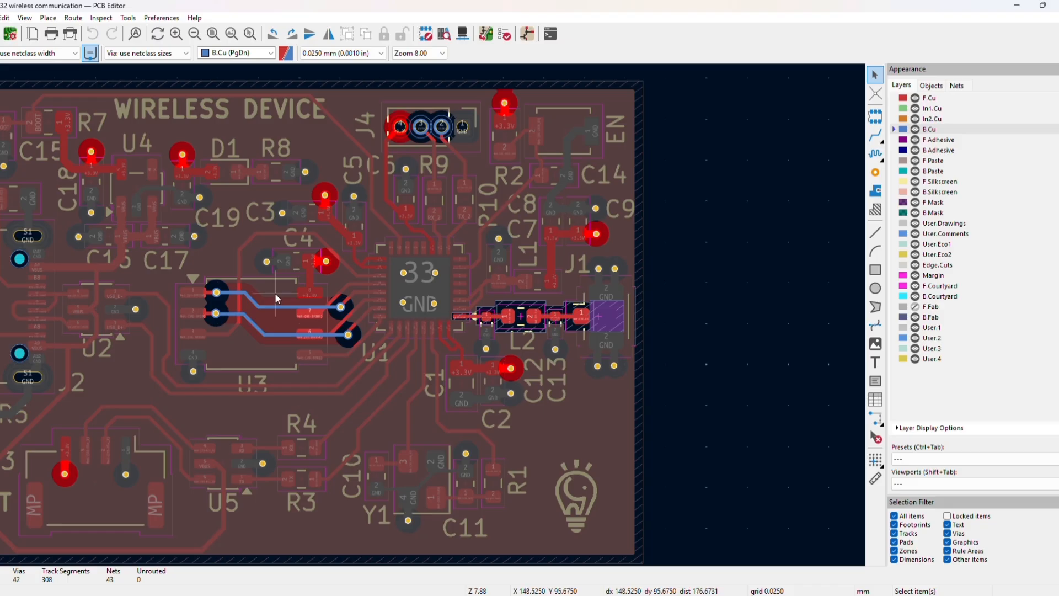
pyautogui.scroll(1, 439, 321)
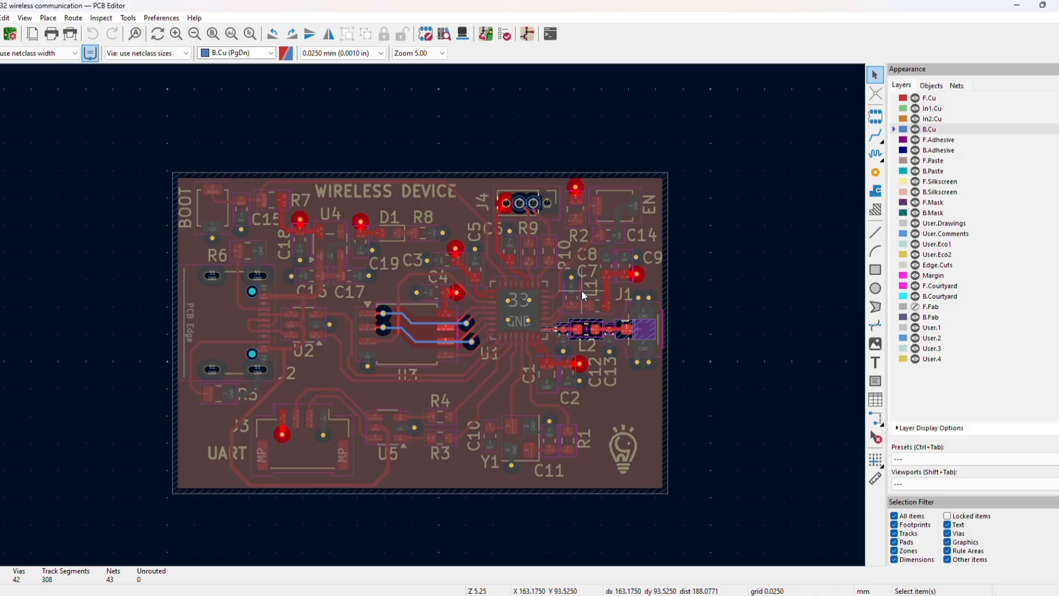
# Return to the F.Cu layer and examine the antenna trace from U1's LNA_IN pin through C12, L2 and C13 to J1
pyautogui.press('pageup')
pyautogui.scroll(3, 581, 289)
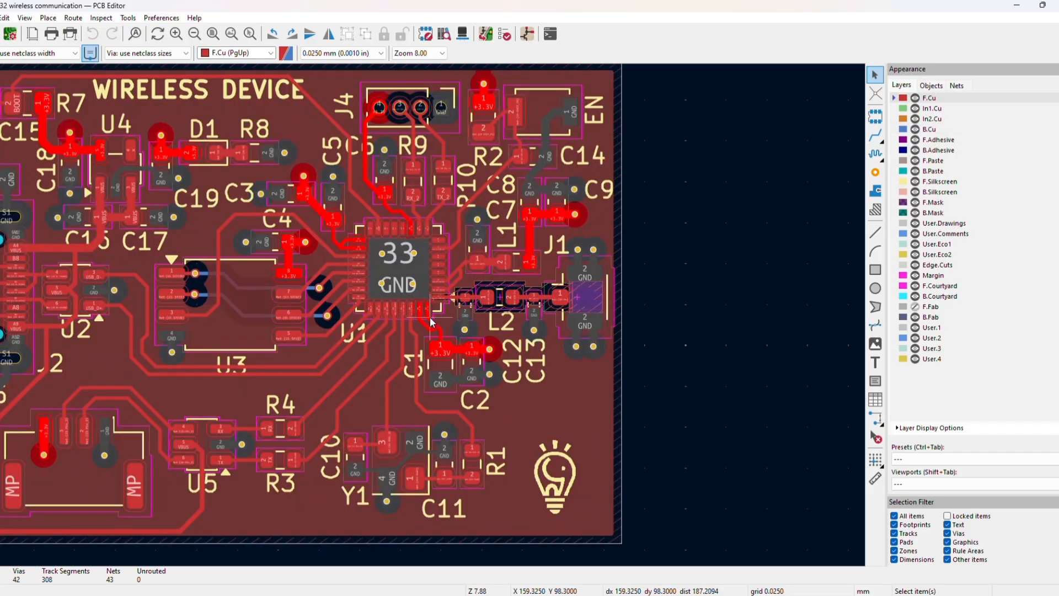
pyautogui.scroll(2, 430, 318)
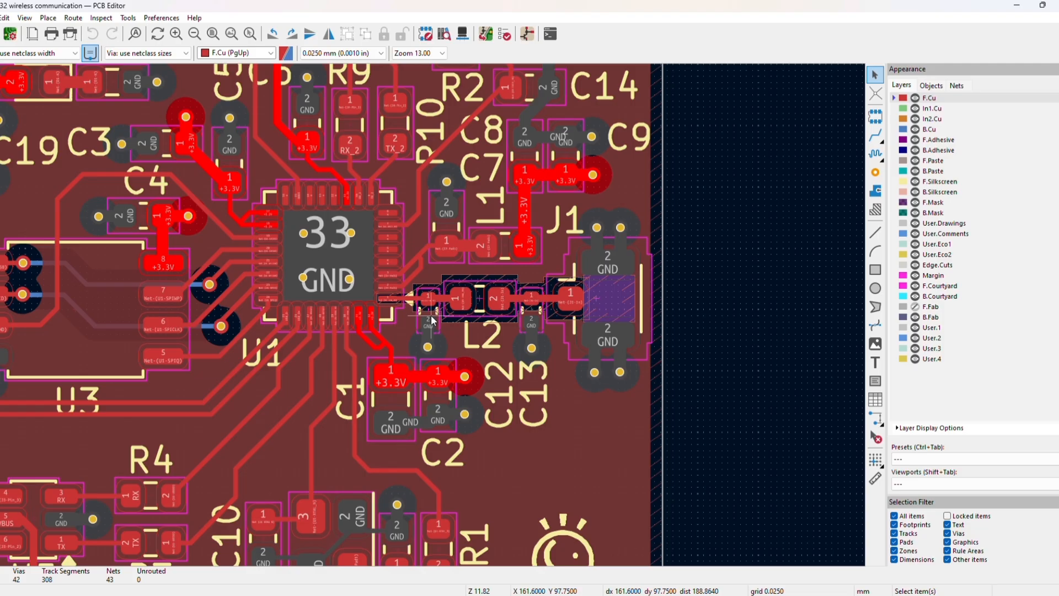
pyautogui.scroll(1, 432, 320)
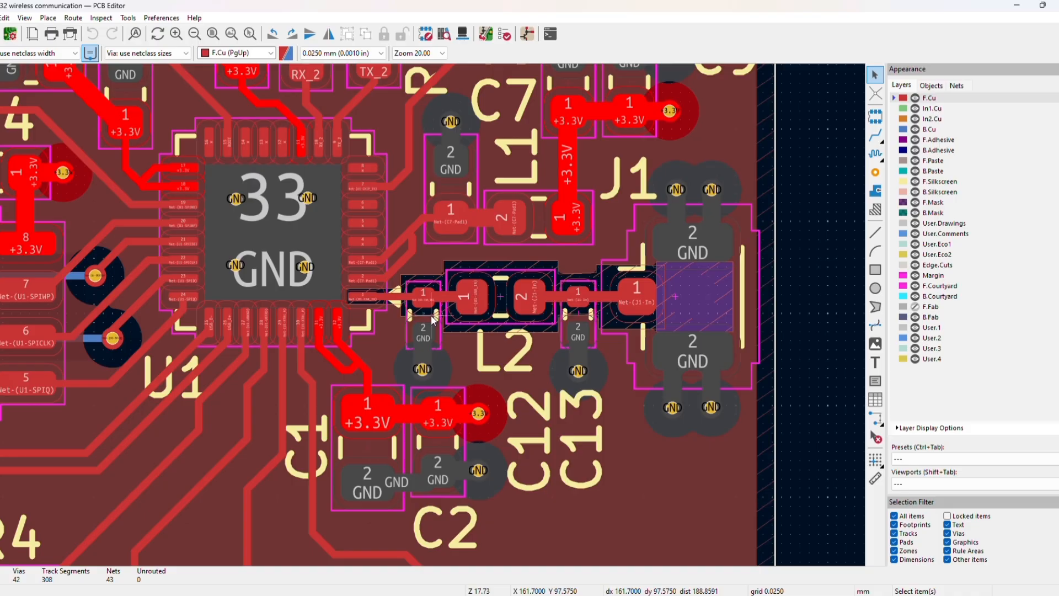
pyautogui.scroll(-2, 433, 319)
pyautogui.scroll(4, 433, 320)
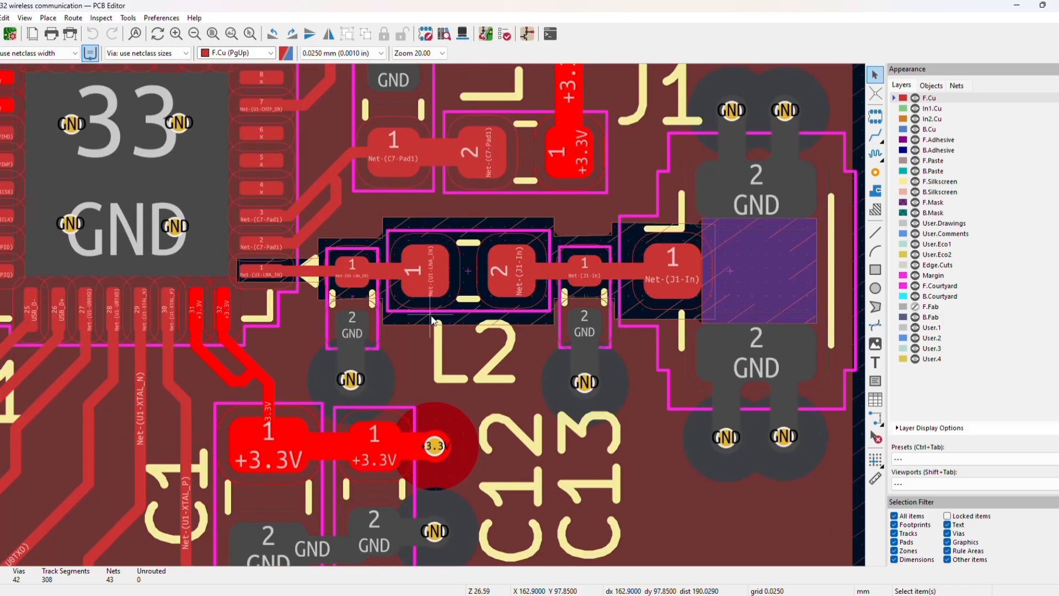
pyautogui.scroll(4, 433, 320)
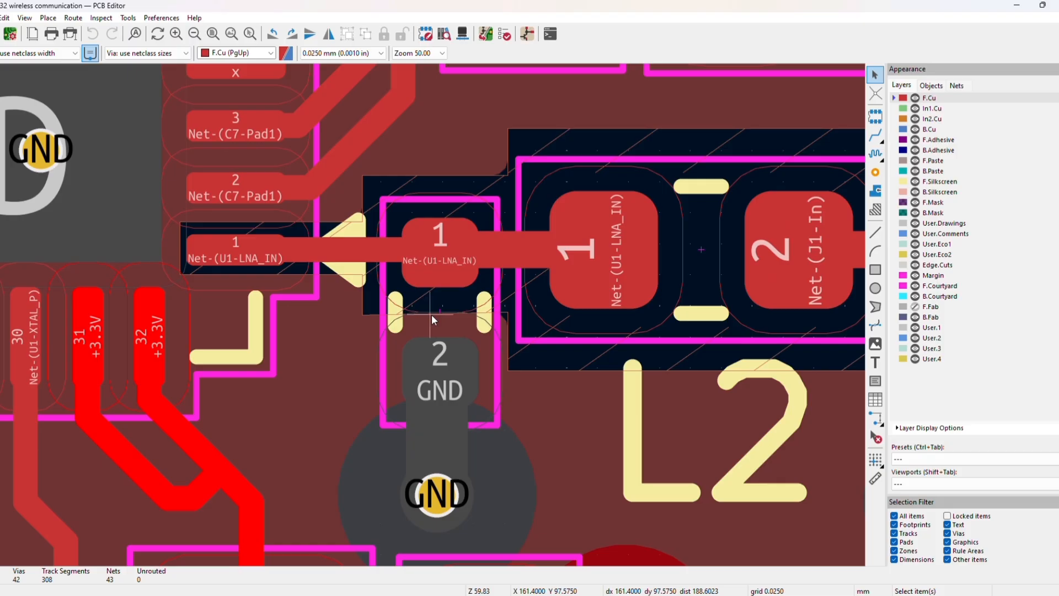
pyautogui.scroll(-4, 431, 315)
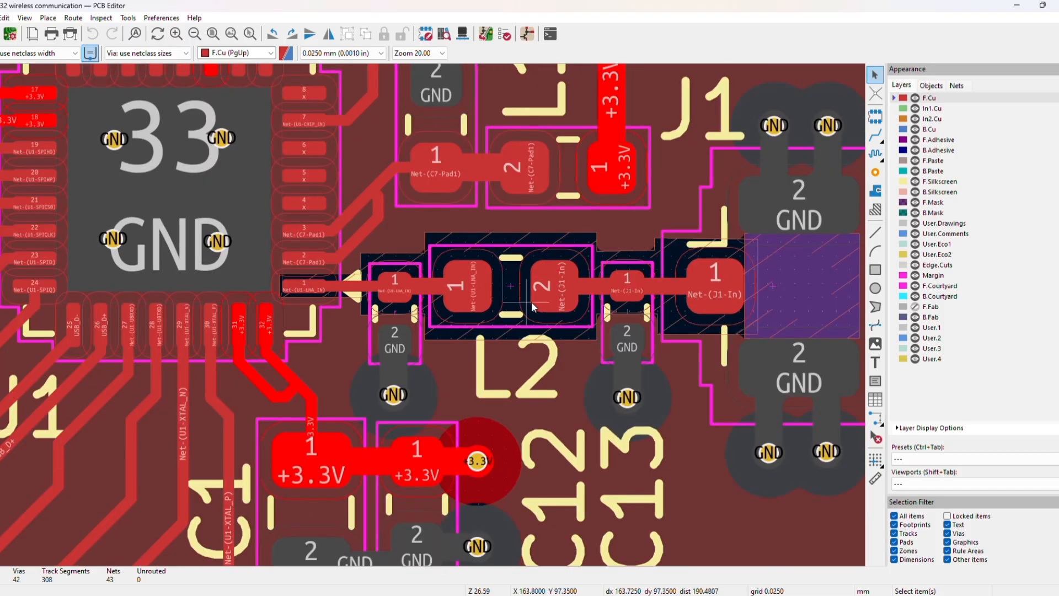
# Examine how the pads of L2, C12 and C13 line up with the antenna trace into J1
pyautogui.scroll(2, 432, 314)
pyautogui.scroll(2, 782, 341)
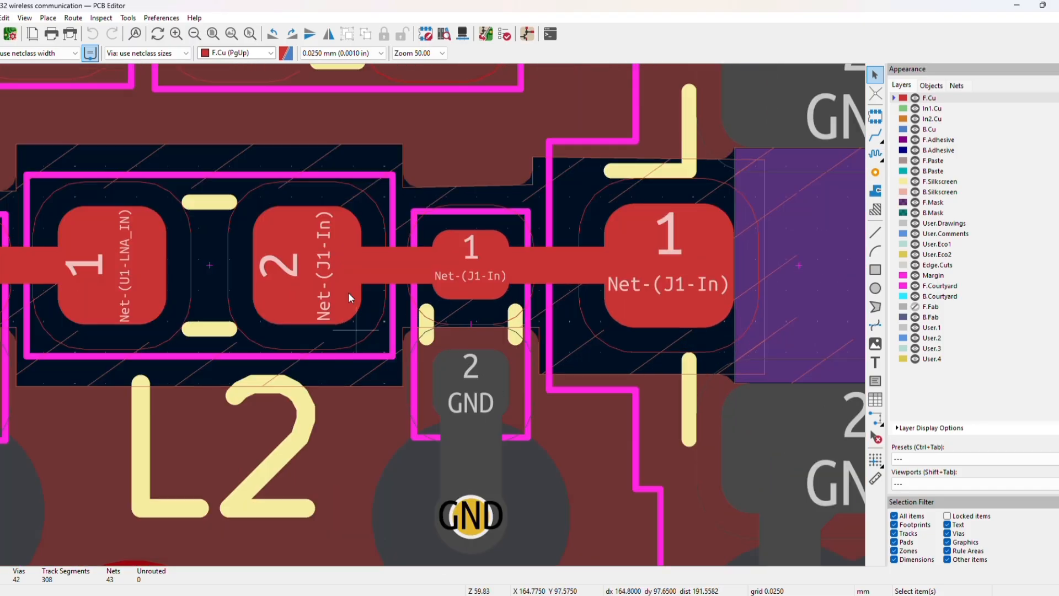
pyautogui.scroll(-2, 598, 278)
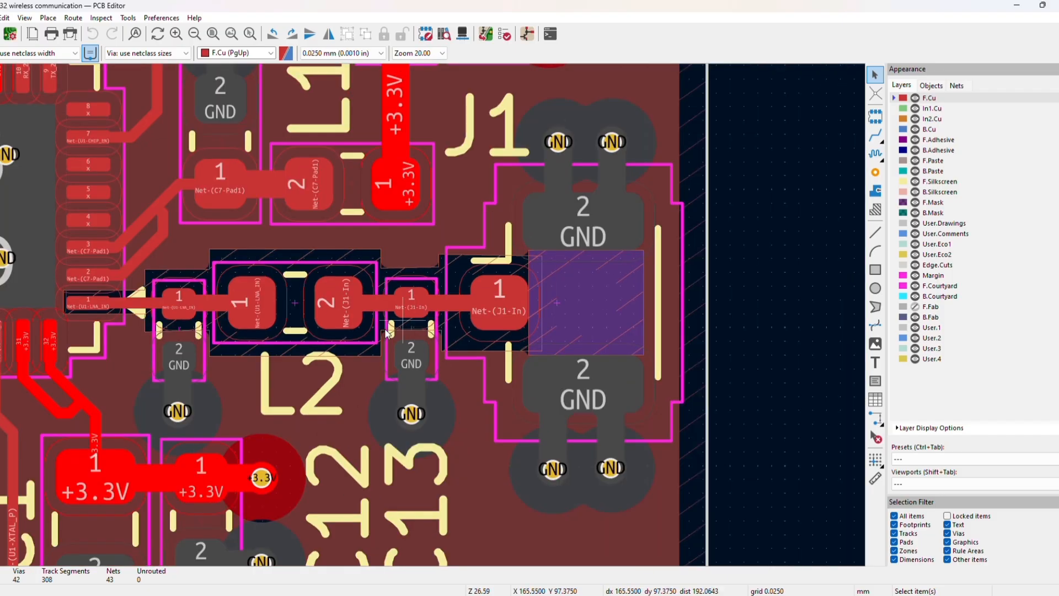
pyautogui.scroll(2, 370, 319)
pyautogui.scroll(-2, 408, 317)
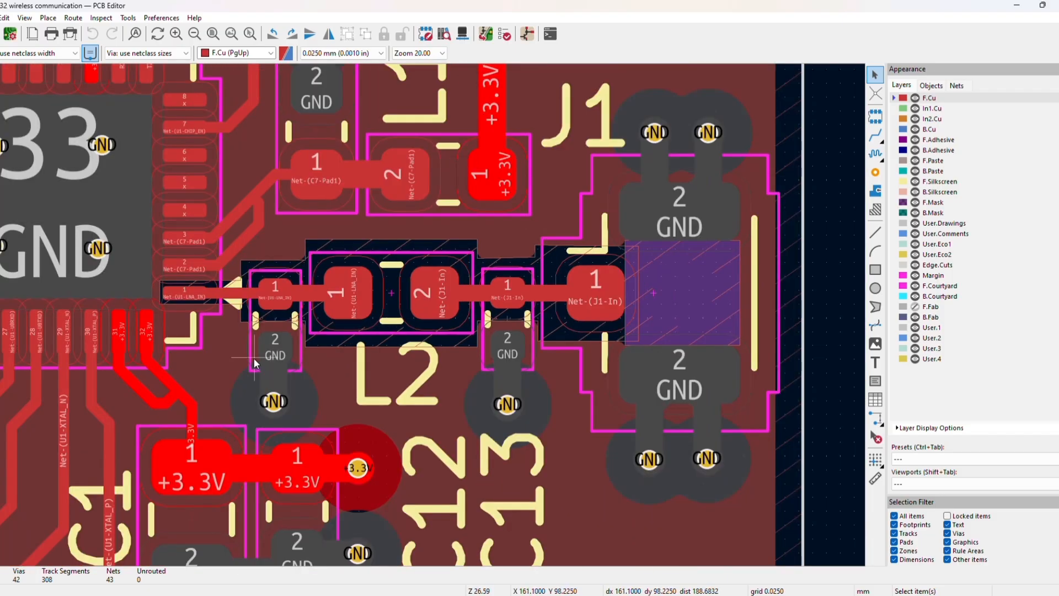
# Try shifting capacitor C12 slightly toward its GND via, so its signal pad sits off-centre on the LNA_IN trace
pyautogui.scroll(2, 444, 243)
pyautogui.click(449, 215)
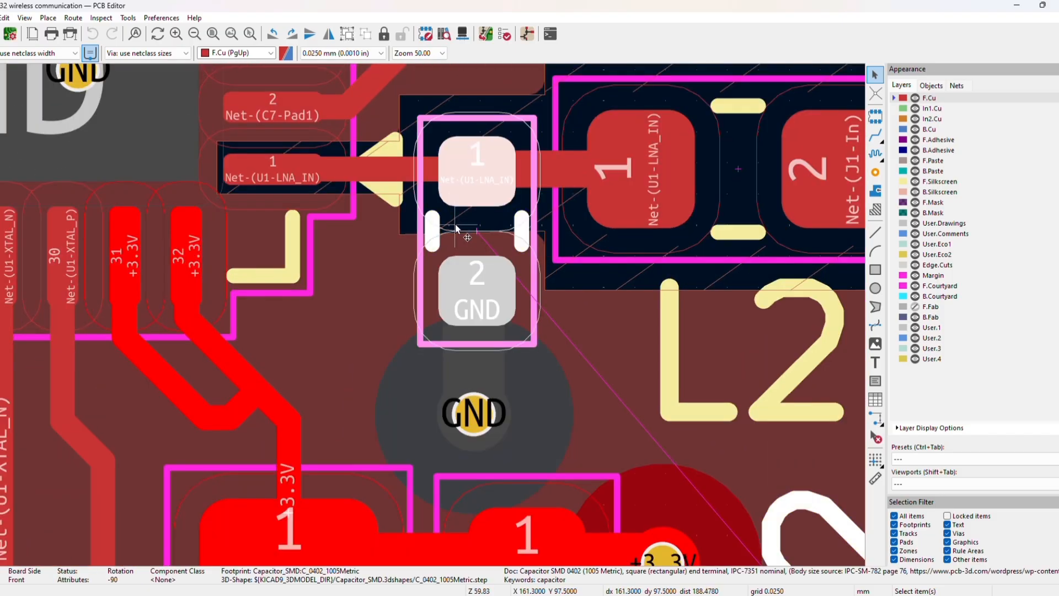
pyautogui.press('m')
pyautogui.click(478, 244)
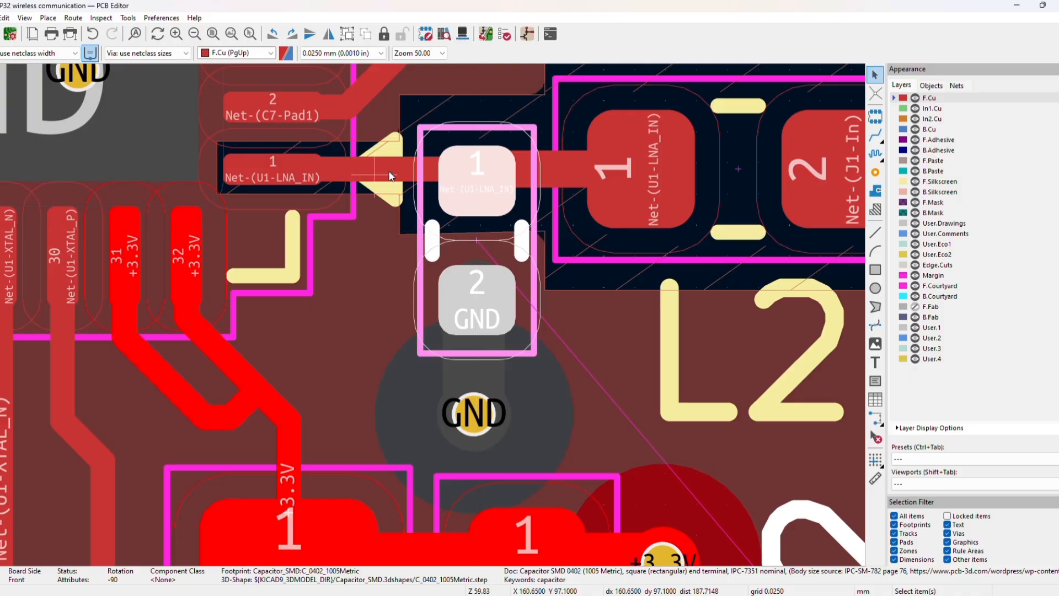
pyautogui.scroll(-3, 726, 155)
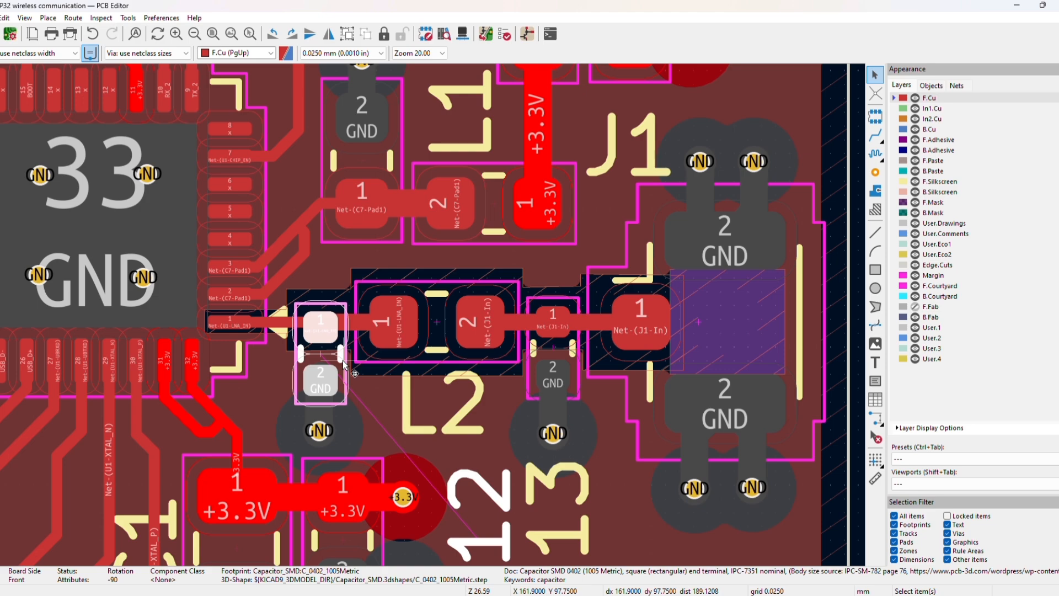
pyautogui.scroll(2, 342, 360)
pyautogui.scroll(1, 342, 359)
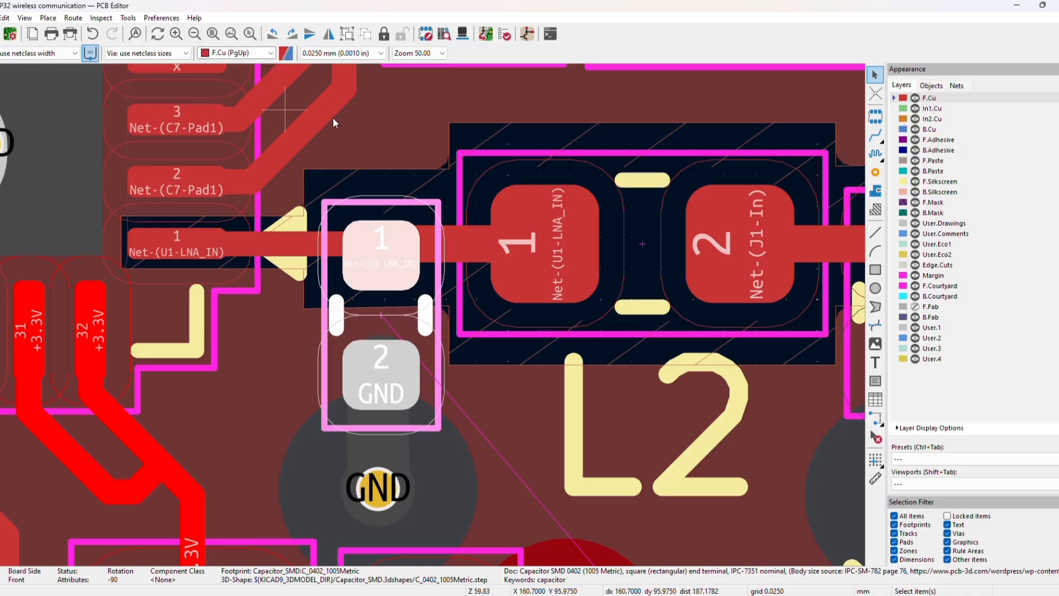
# Undo the shift of capacitor C12
pyautogui.scroll(-4, 333, 117)
pyautogui.scroll(2, 432, 316)
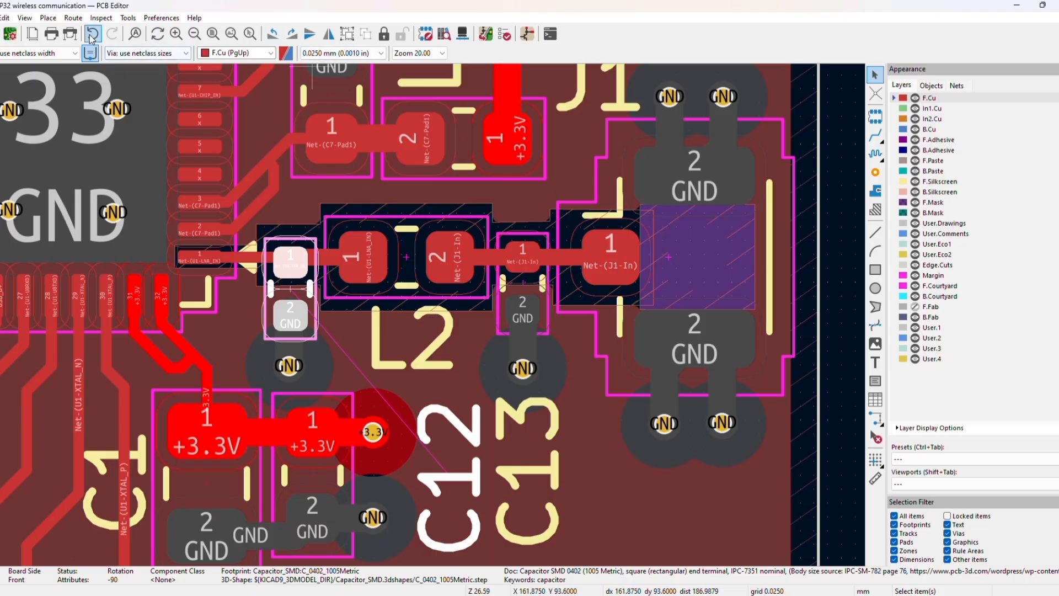
pyautogui.hotkey('ctrl', 'z')
# Measure the antenna trace from U1's LNA_IN pad to pad 1 of J1, then leave the Measure tool
pyautogui.scroll(2, 431, 315)
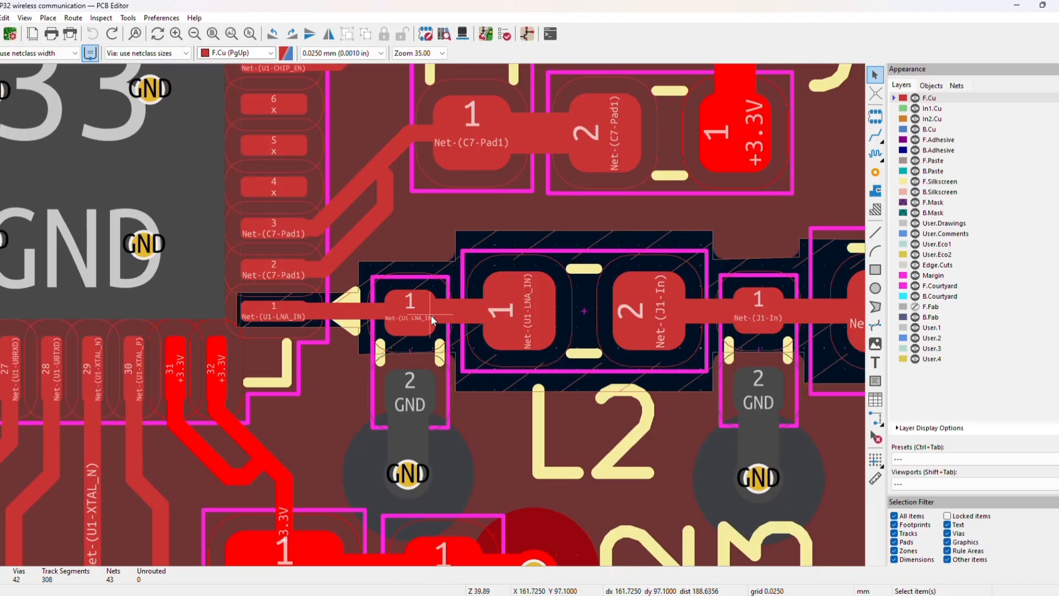
pyautogui.scroll(-3, 432, 316)
pyautogui.scroll(2, 431, 315)
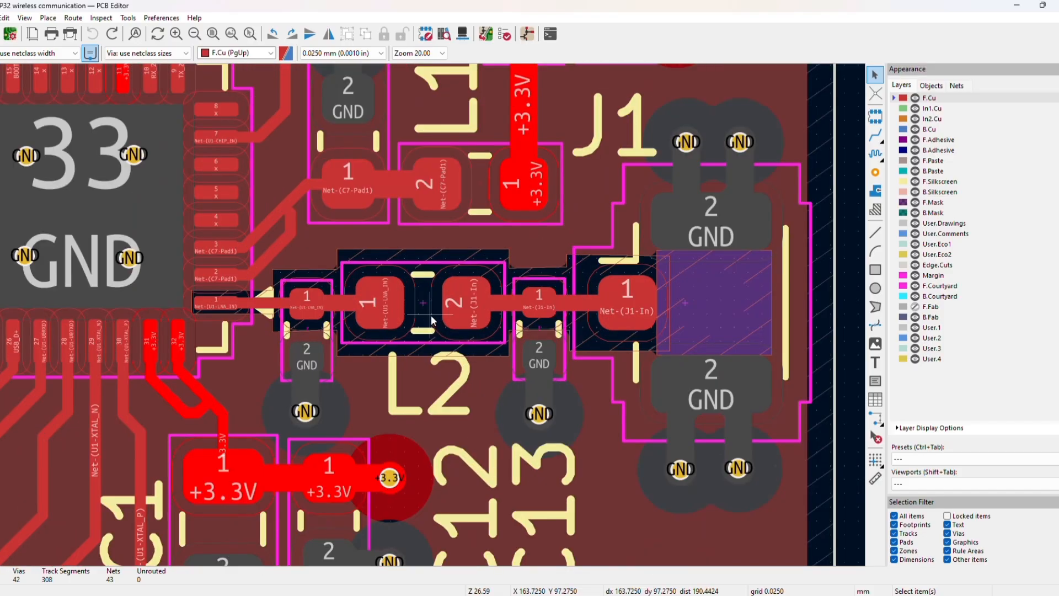
pyautogui.click(876, 478)
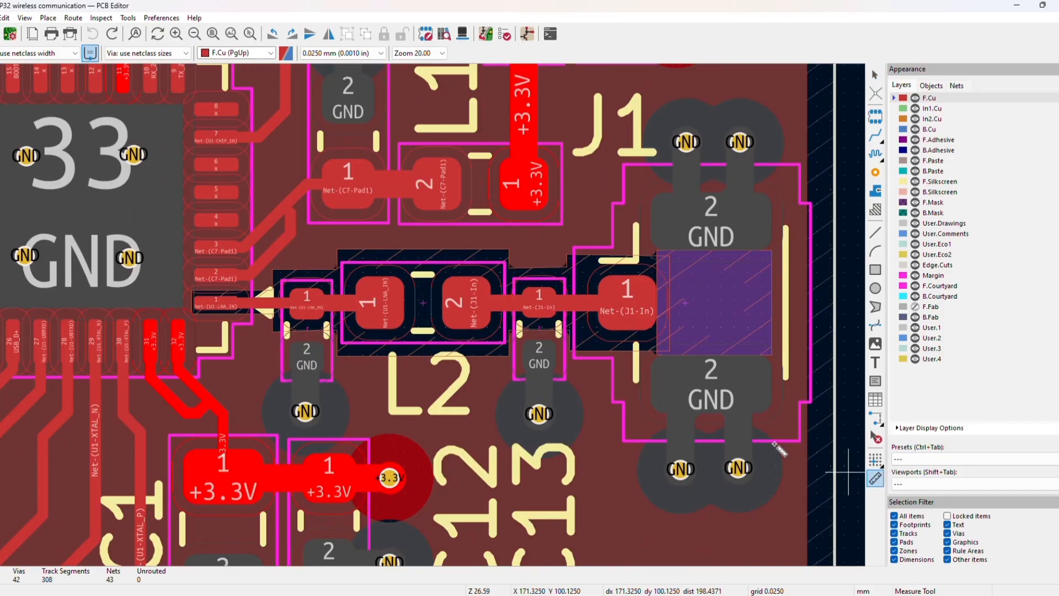
pyautogui.scroll(7, 237, 305)
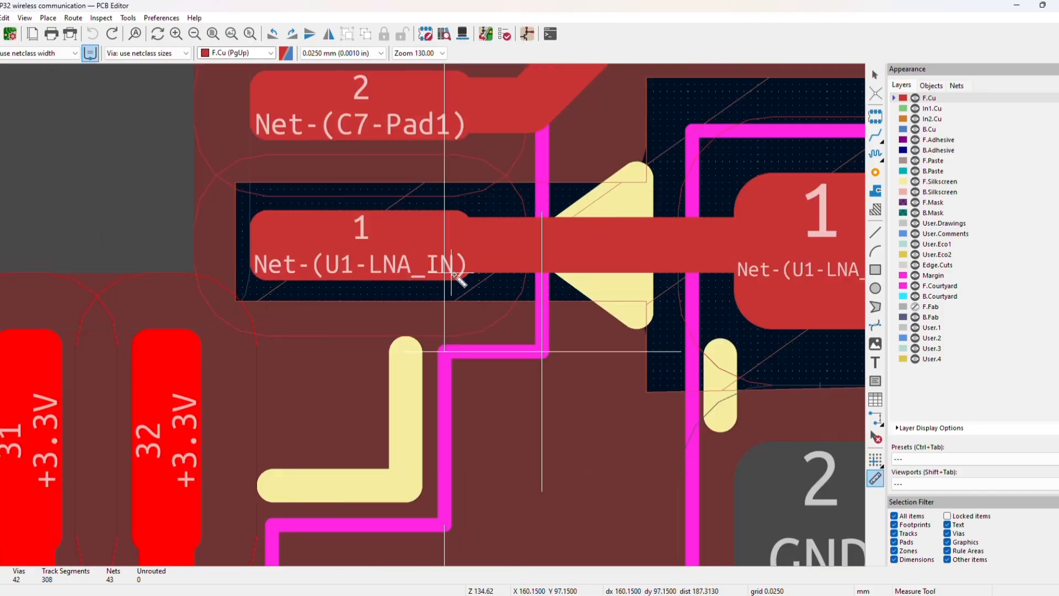
pyautogui.click(459, 252)
pyautogui.scroll(-2, 674, 246)
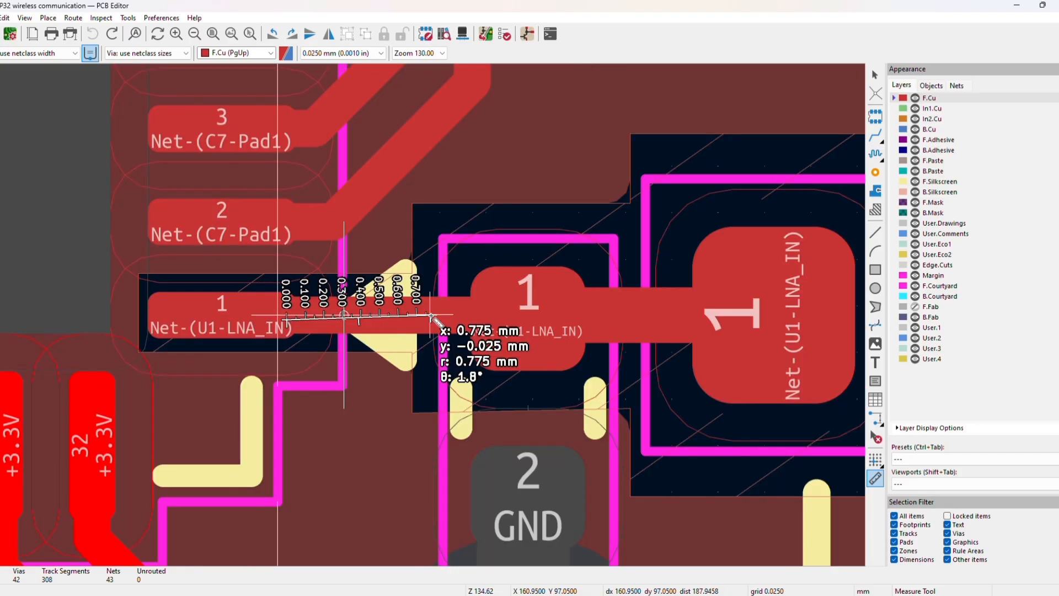
pyautogui.scroll(-2, 431, 316)
pyautogui.scroll(-1, 808, 315)
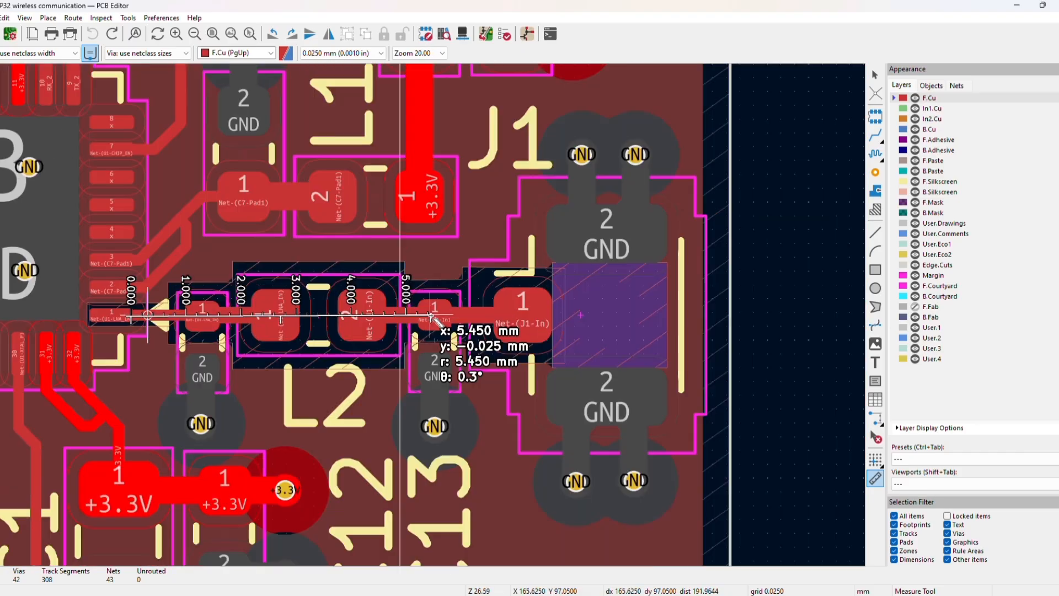
pyautogui.scroll(2, 432, 318)
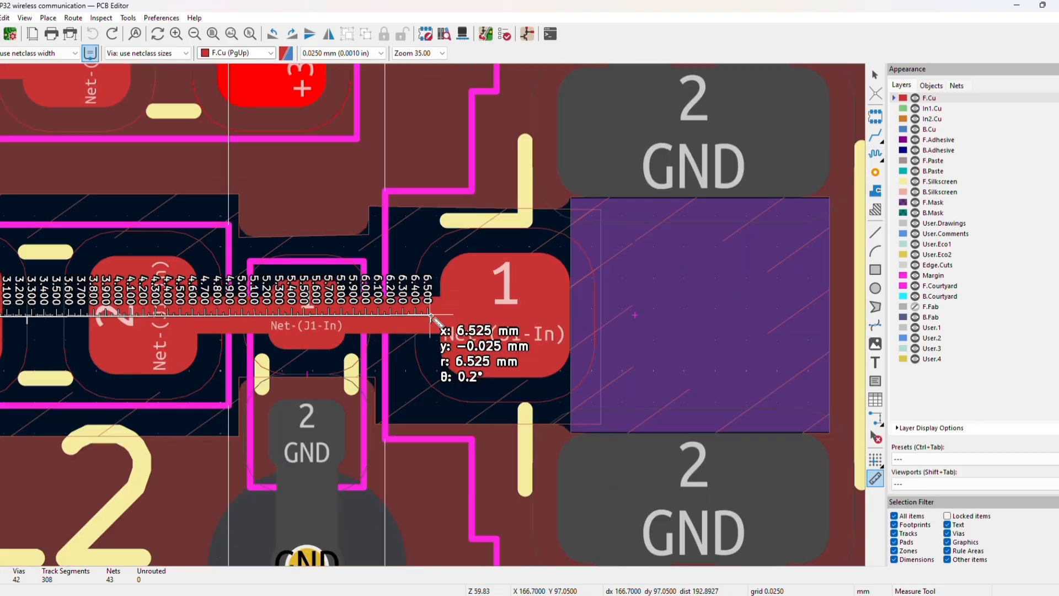
pyautogui.scroll(2, 432, 318)
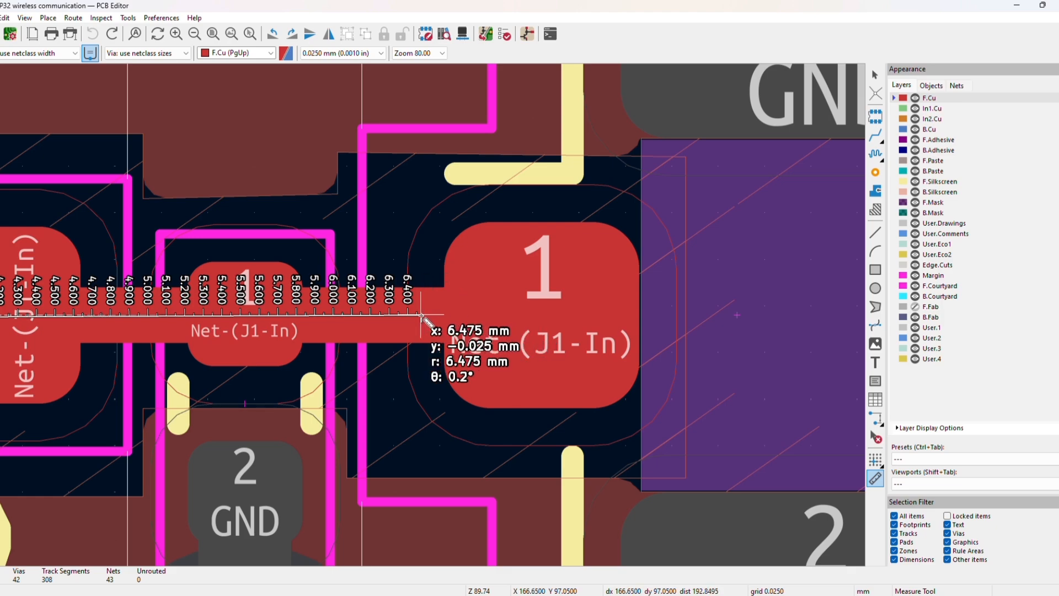
pyautogui.rightClick(432, 312)
pyautogui.click(462, 324)
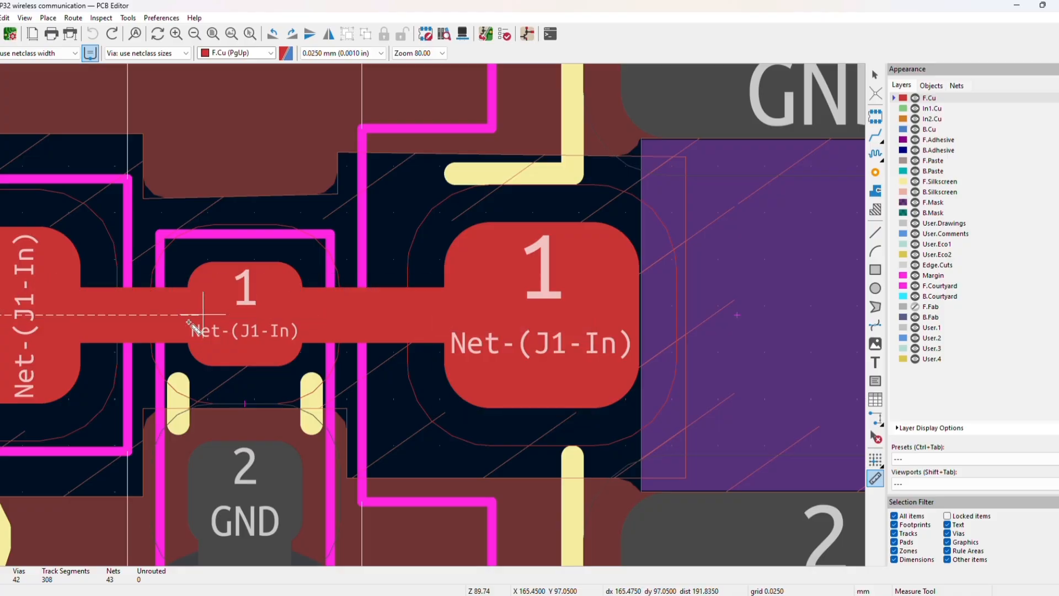
pyautogui.scroll(-5, 538, 316)
pyautogui.rightClick(772, 276)
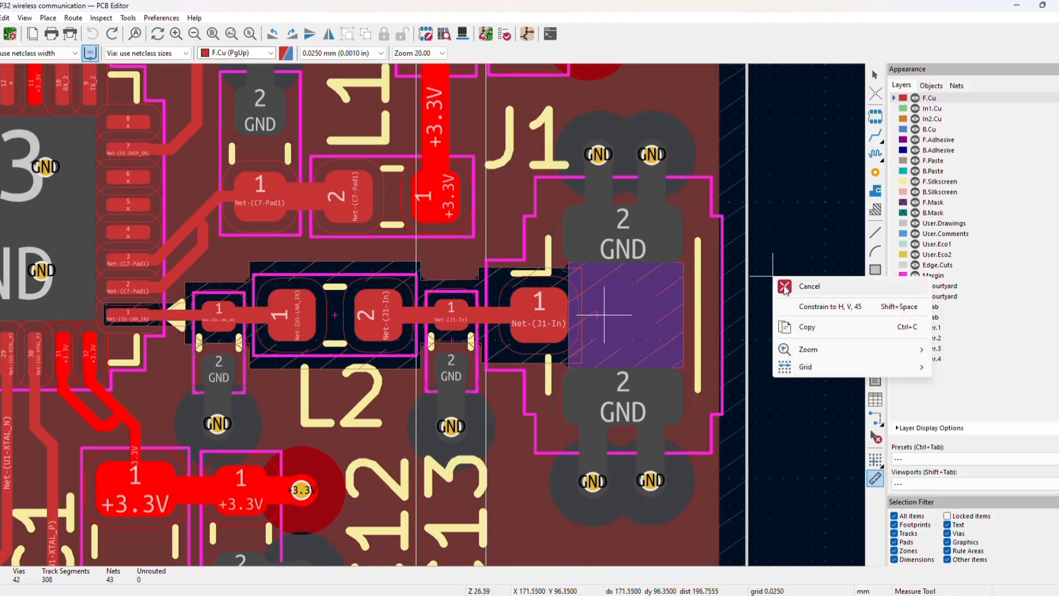
pyautogui.click(792, 280)
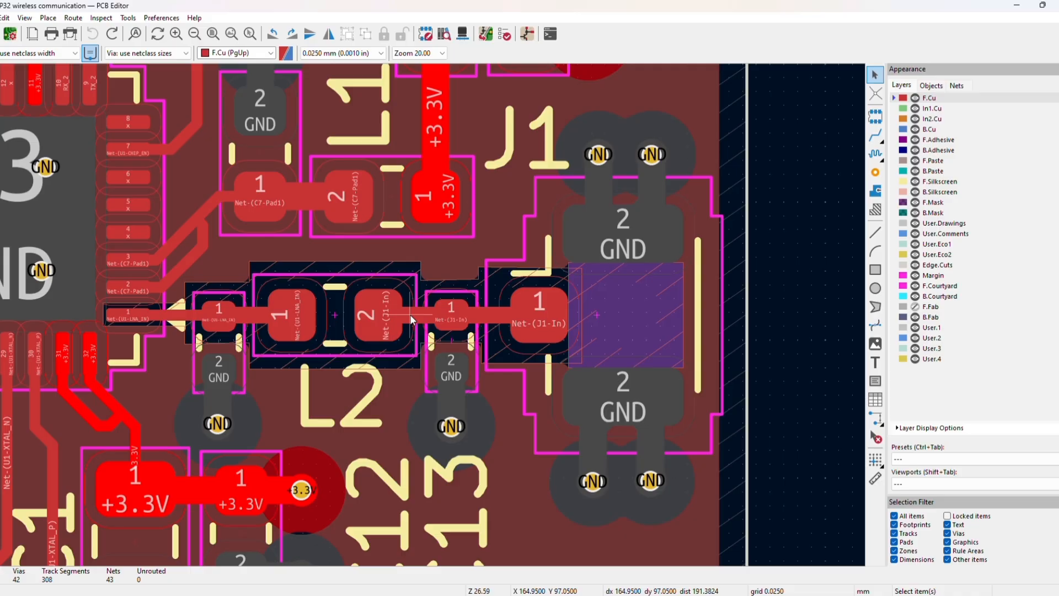
# Survey the board layout and examine the UART routing through U5, R3 and R4 and the area around crystal Y1
pyautogui.scroll(-5, 409, 313)
pyautogui.scroll(-3, 430, 316)
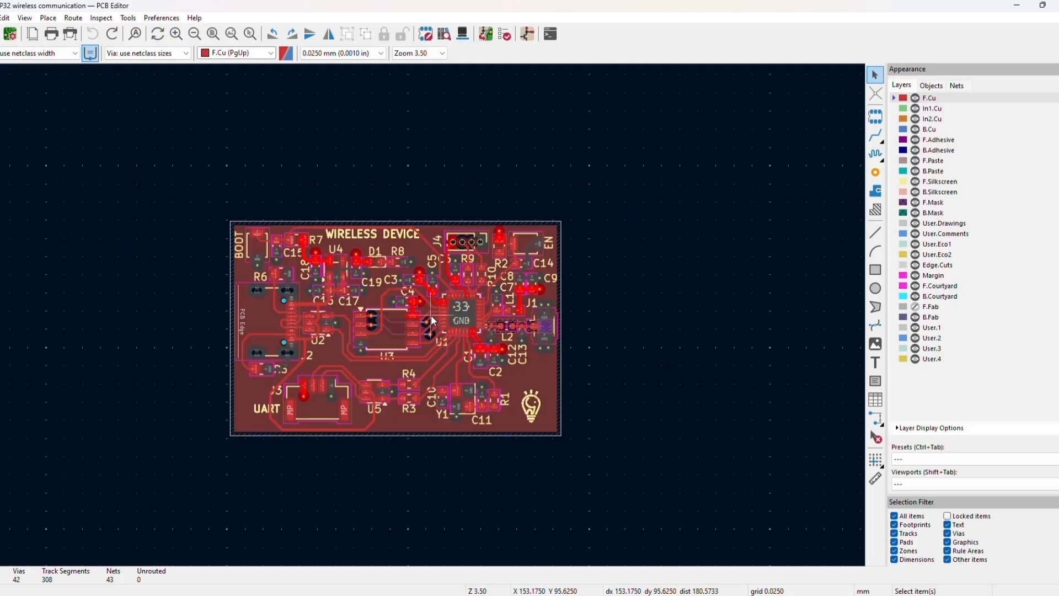
pyautogui.scroll(3, 465, 319)
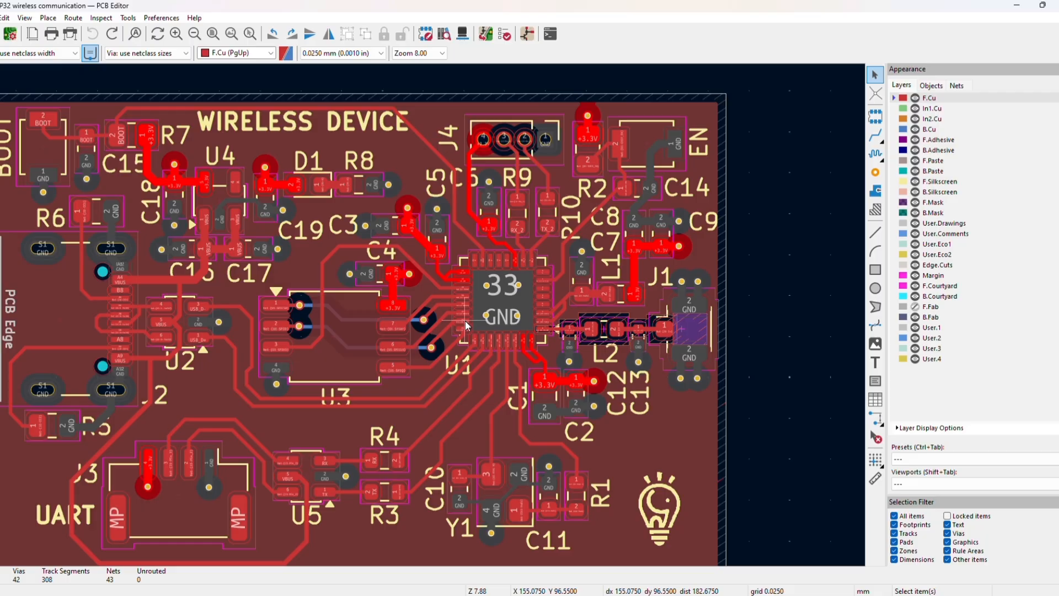
pyautogui.scroll(-3, 465, 320)
pyautogui.scroll(5, 432, 319)
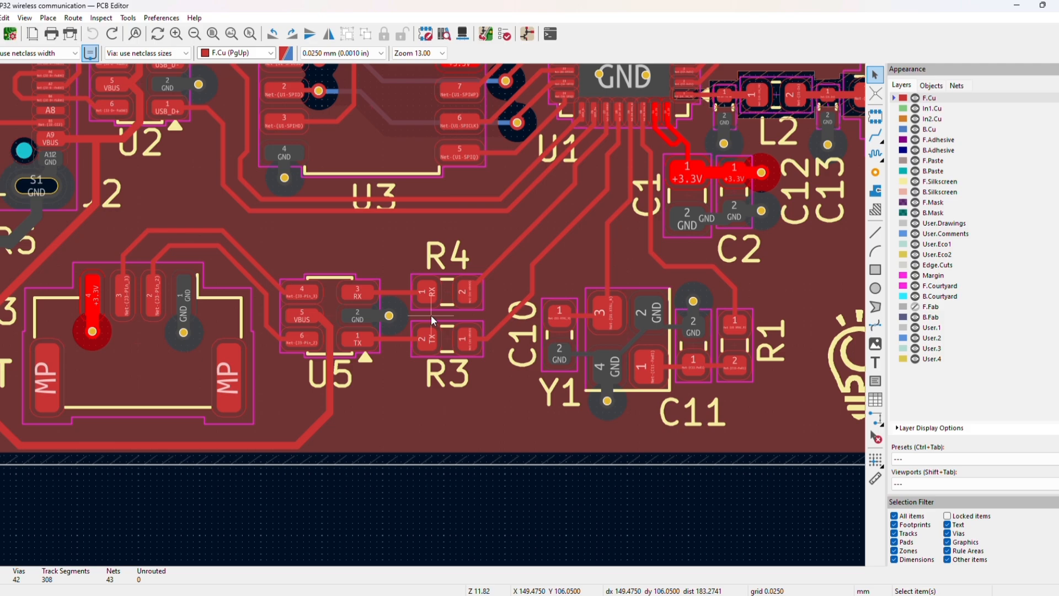
pyautogui.scroll(-2, 516, 291)
pyautogui.scroll(1, 452, 283)
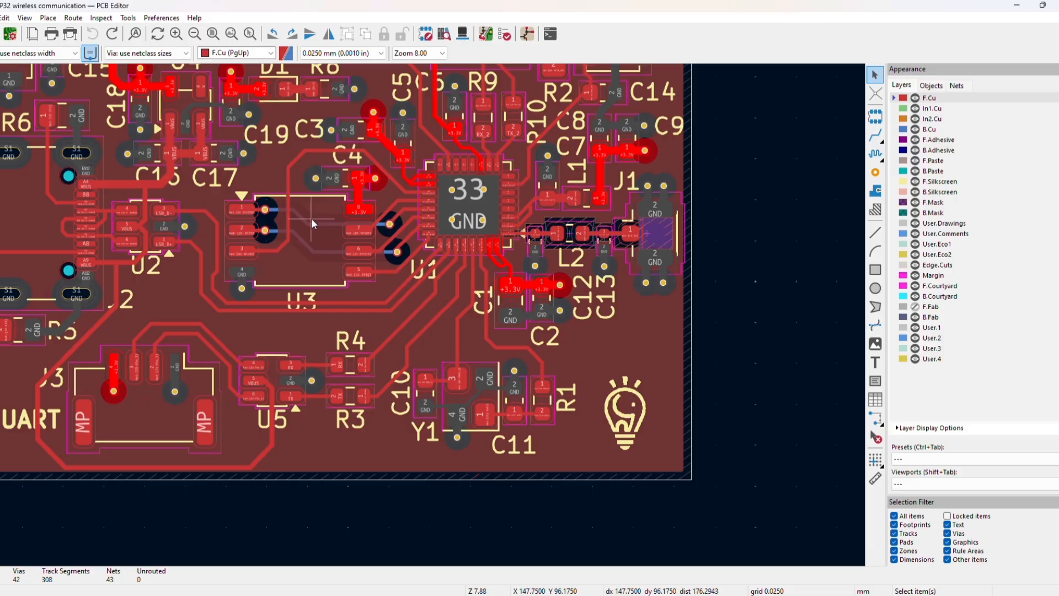
# Examine the placement around U1, including capacitors C1 and C2, the L1 filter and the antenna path to J1
pyautogui.scroll(-2, 311, 217)
pyautogui.scroll(2, 436, 321)
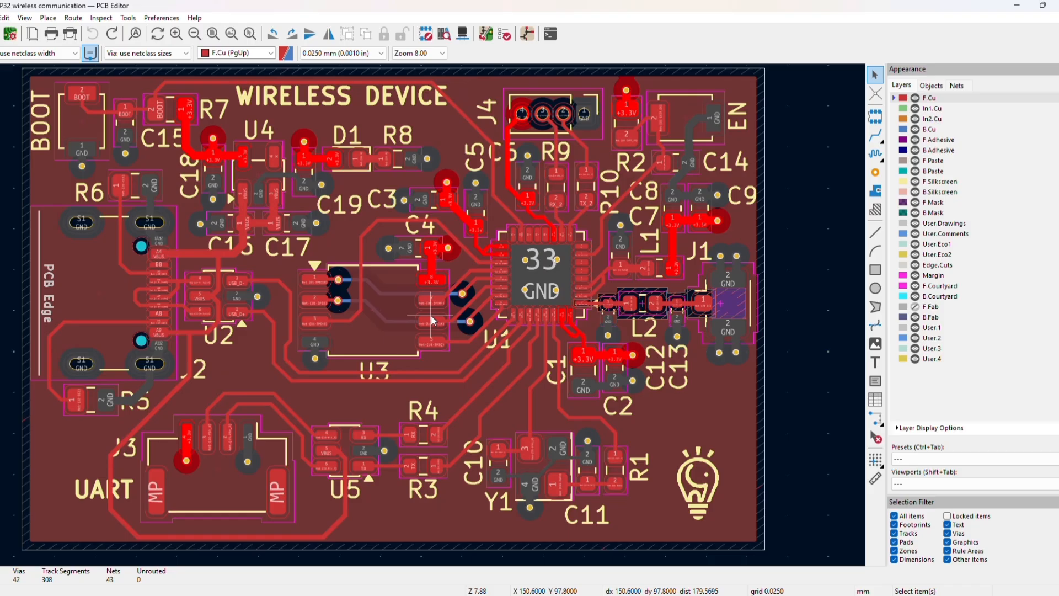
pyautogui.scroll(-4, 433, 321)
pyautogui.scroll(4, 436, 306)
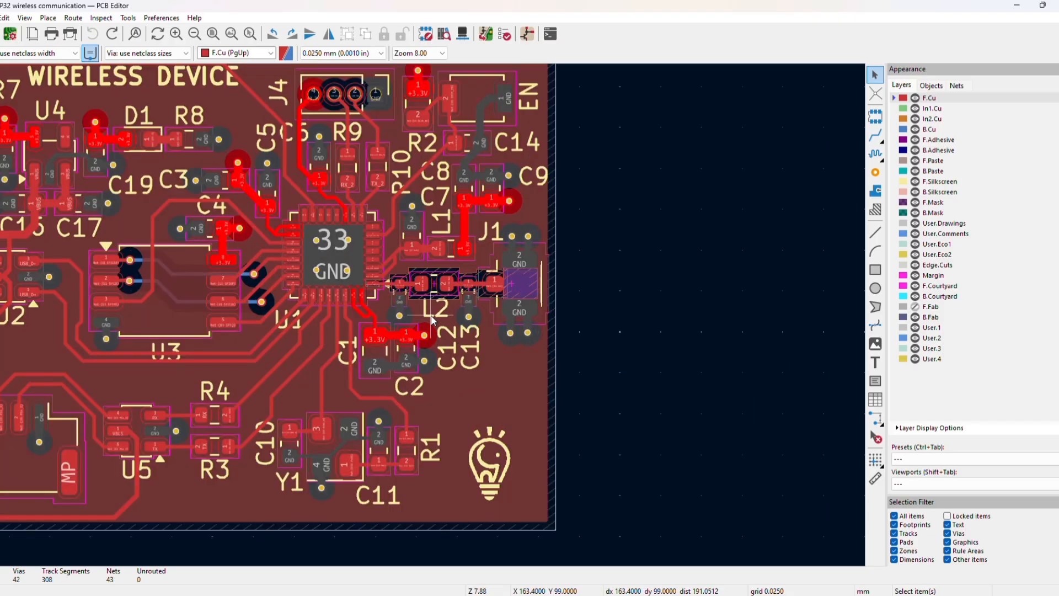
pyautogui.scroll(1, 437, 307)
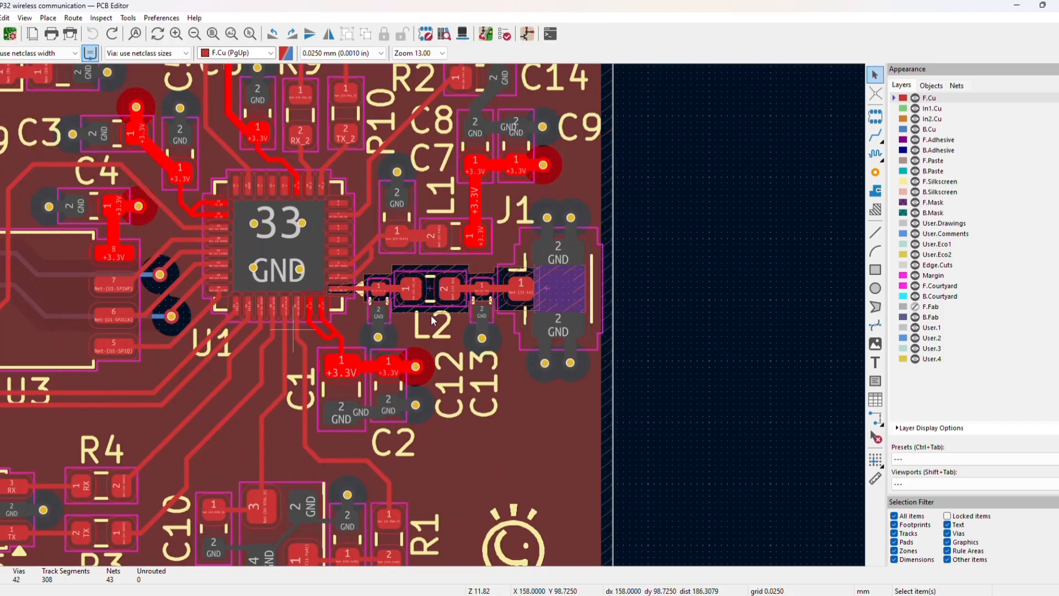
pyautogui.scroll(-1, 433, 321)
pyautogui.scroll(1, 433, 319)
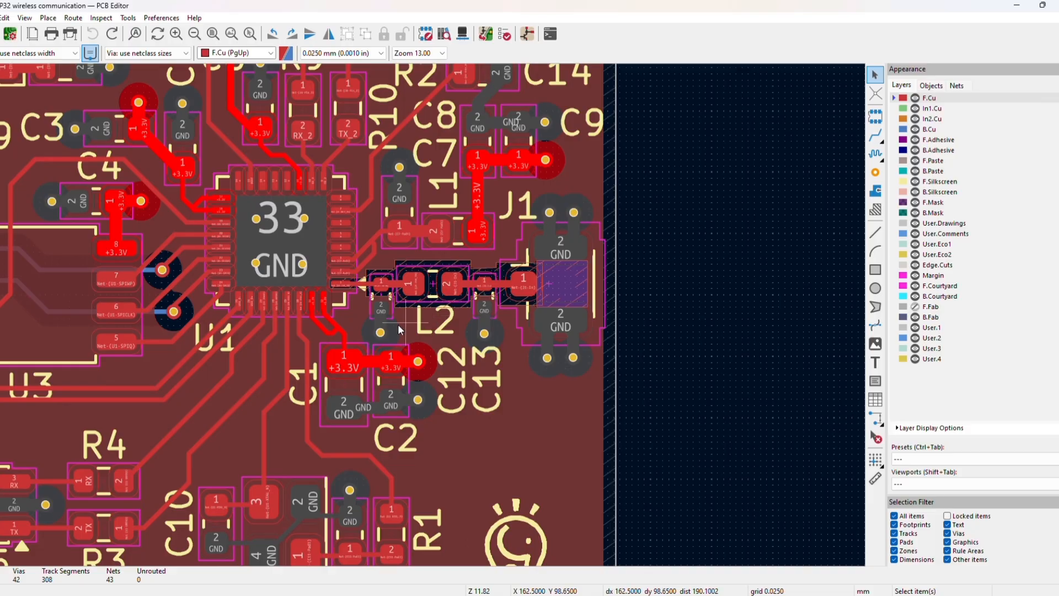
# Look over the complete PCB layout and open the board in the 3D viewer
pyautogui.scroll(-1, 398, 323)
pyautogui.scroll(-2, 322, 271)
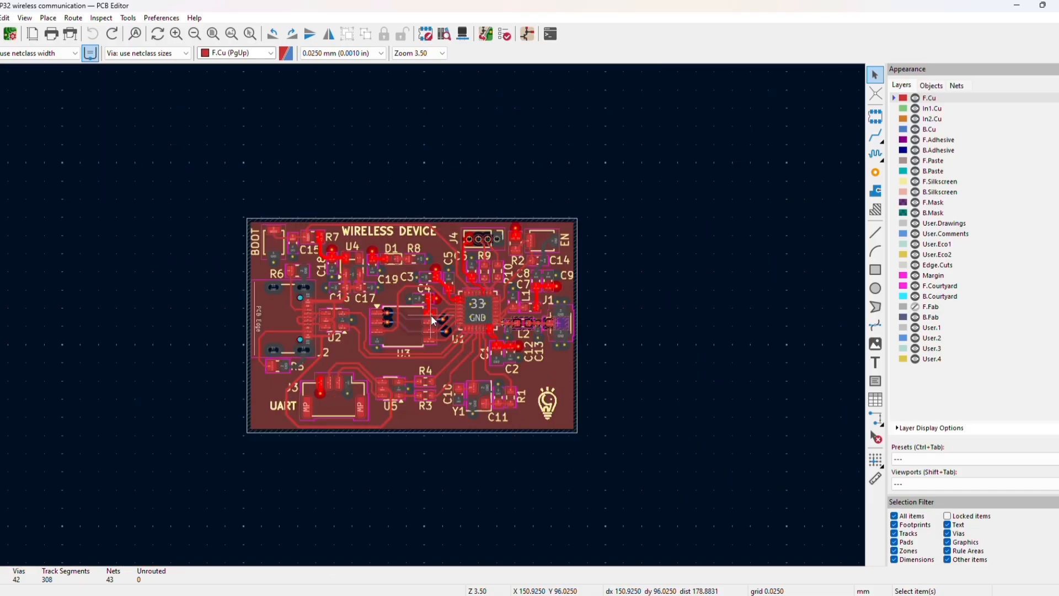
pyautogui.scroll(1, 433, 320)
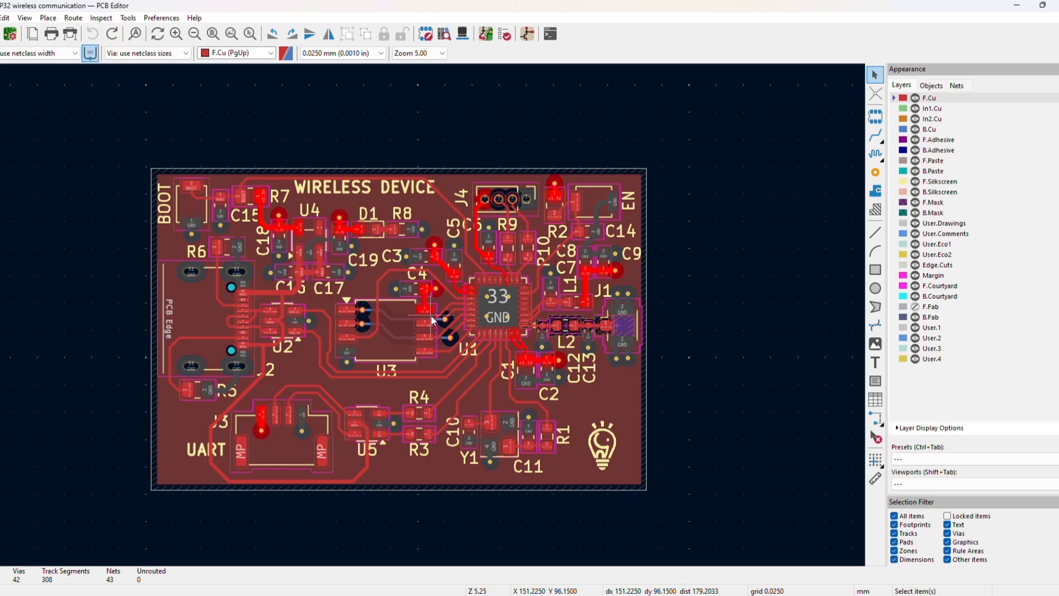
pyautogui.scroll(2, 433, 321)
pyautogui.scroll(-2, 433, 320)
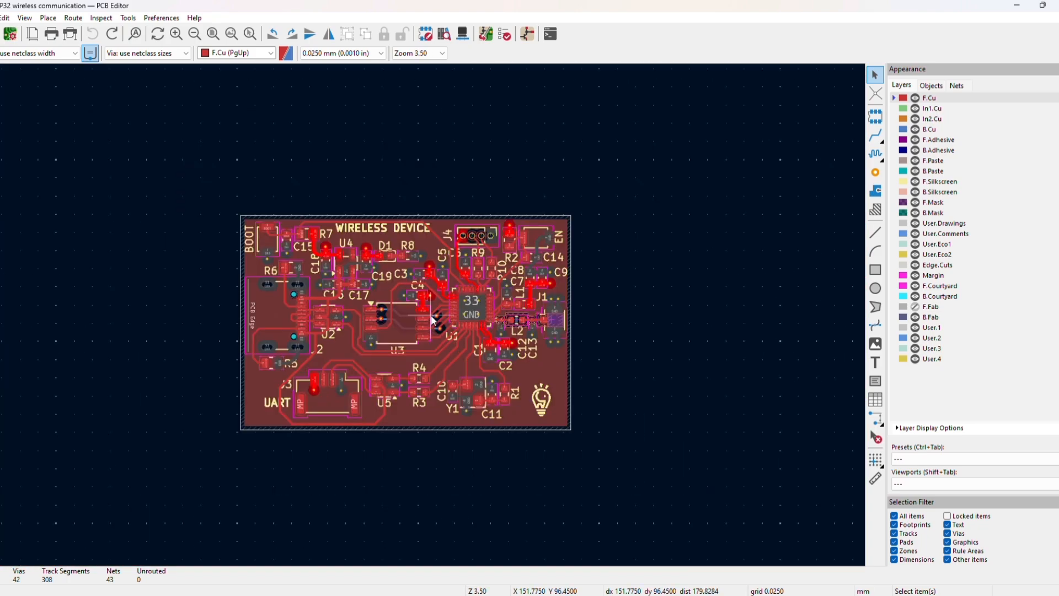
pyautogui.scroll(1, 433, 321)
pyautogui.click(25, 18)
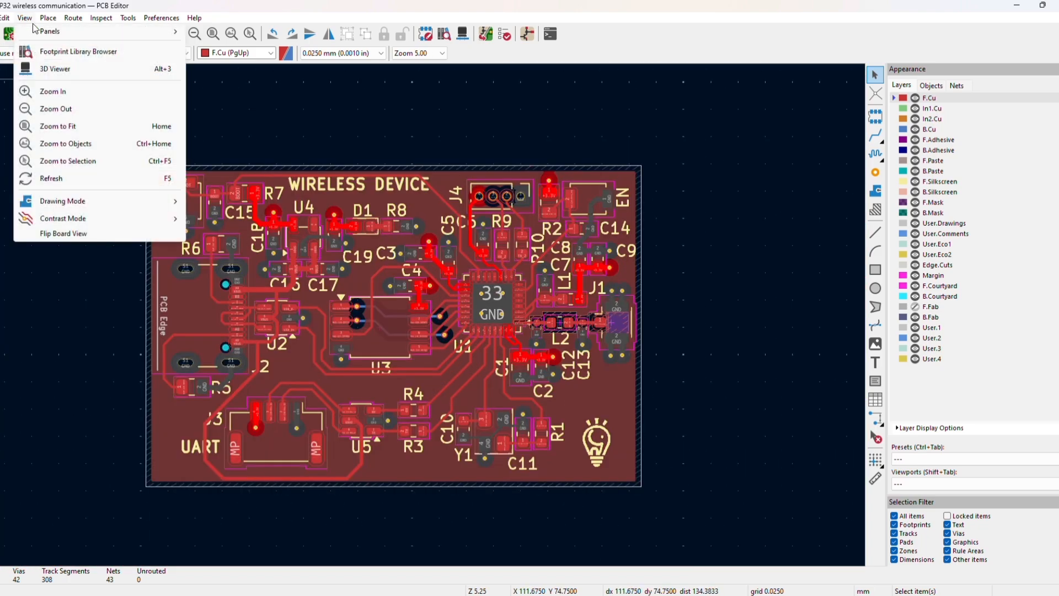
pyautogui.click(57, 70)
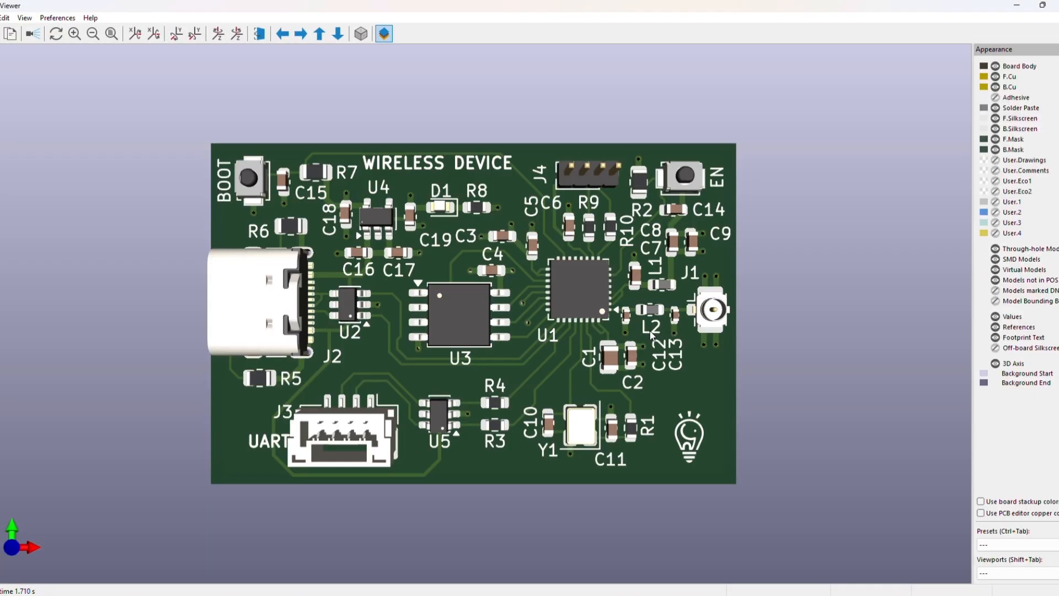
# Examine the antenna matching components L2, C12 and C13 between U1 and connector J1 on the 3D board
pyautogui.scroll(2, 651, 335)
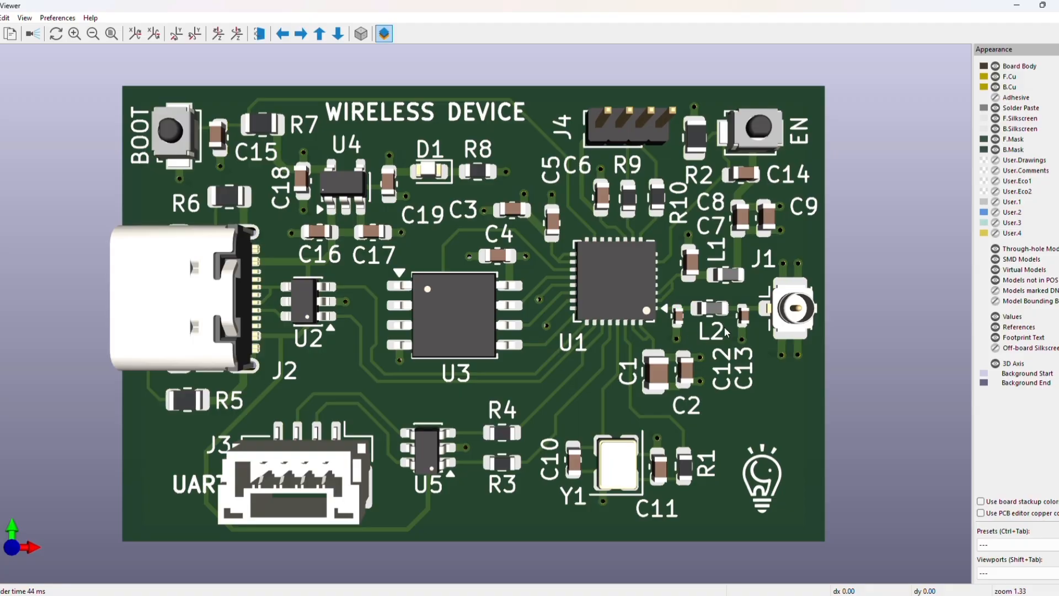
pyautogui.click(306, 36)
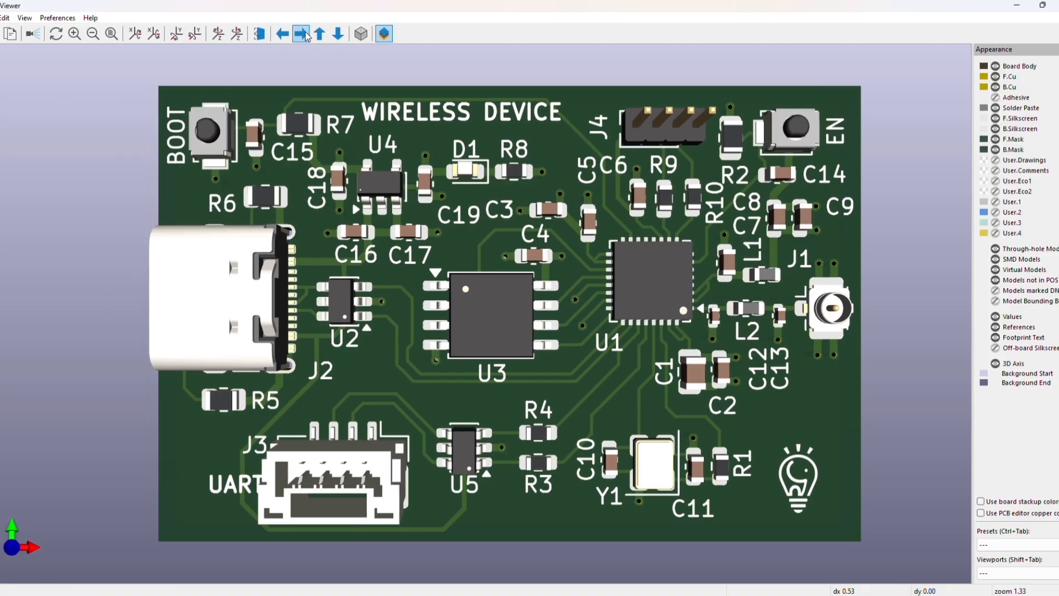
pyautogui.click(284, 35)
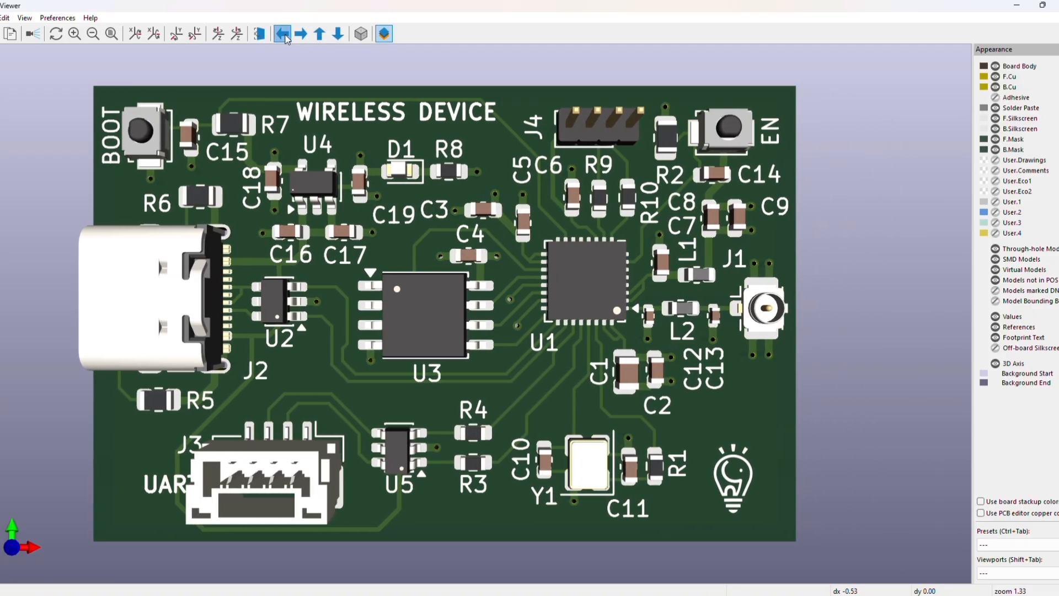
pyautogui.click(284, 35)
pyautogui.click(285, 36)
pyautogui.click(284, 35)
pyautogui.click(284, 35)
pyautogui.click(284, 36)
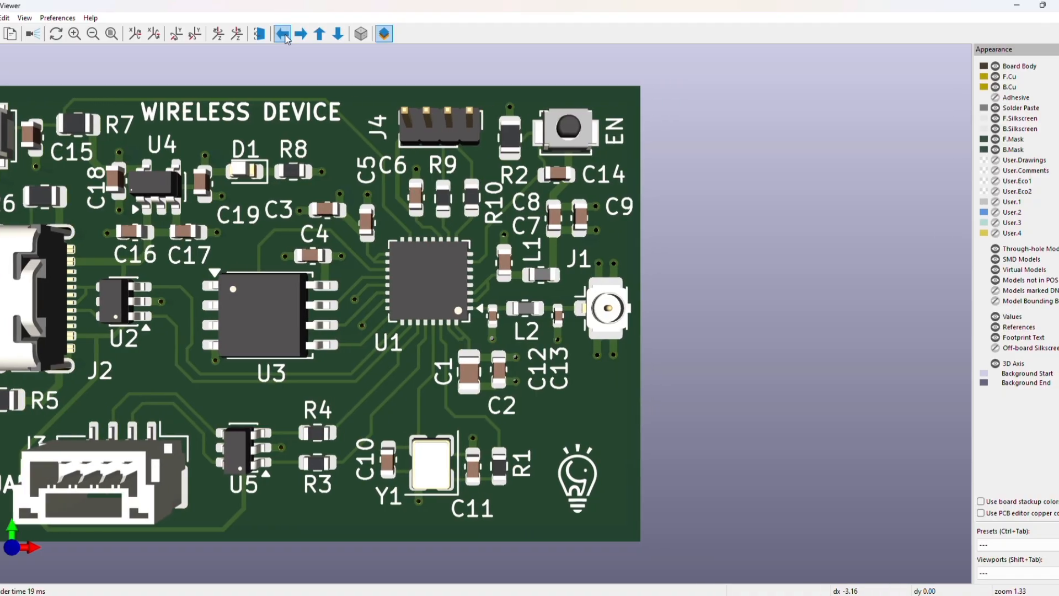
pyautogui.click(284, 36)
pyautogui.click(284, 35)
pyautogui.click(303, 38)
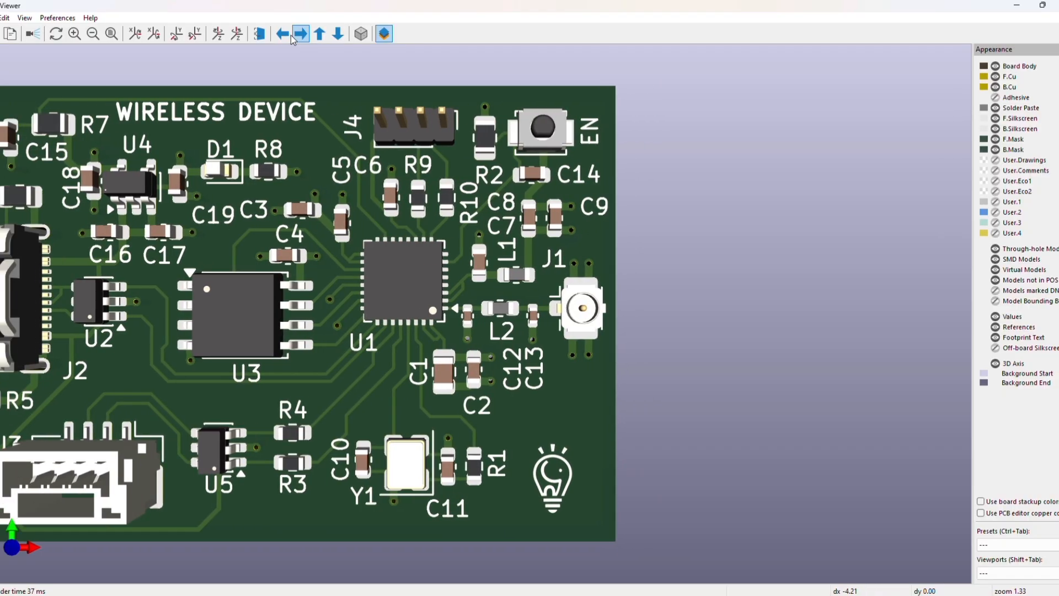
pyautogui.click(288, 35)
pyautogui.scroll(5, 521, 305)
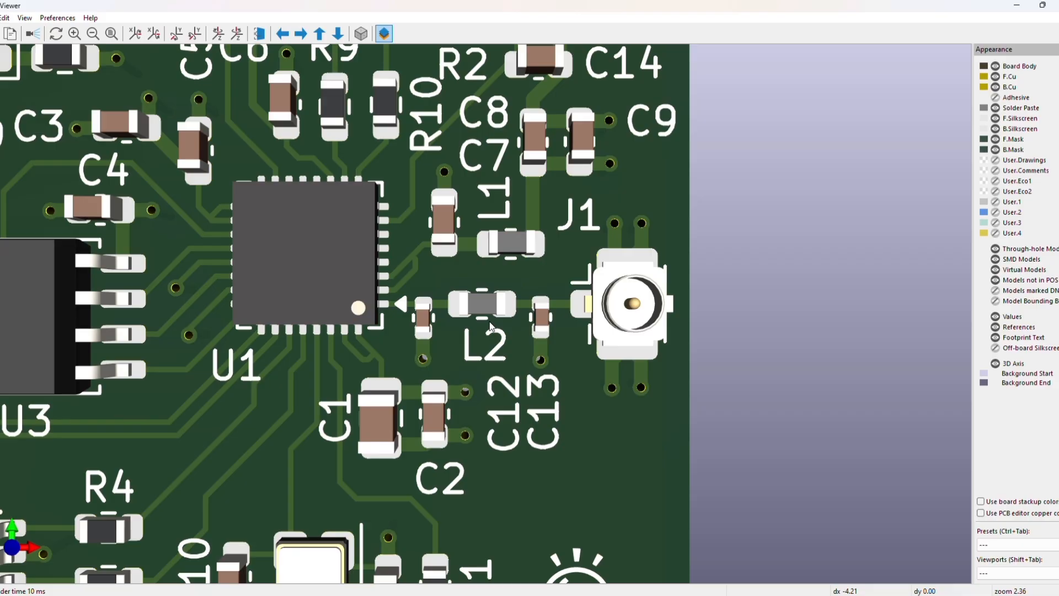
pyautogui.scroll(4, 483, 329)
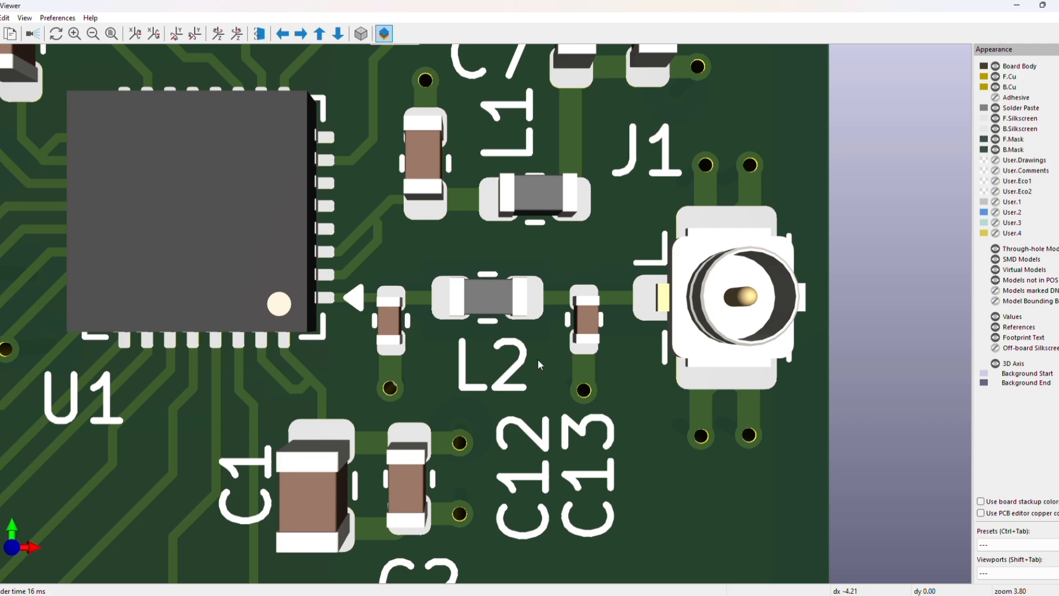
pyautogui.scroll(-5, 537, 358)
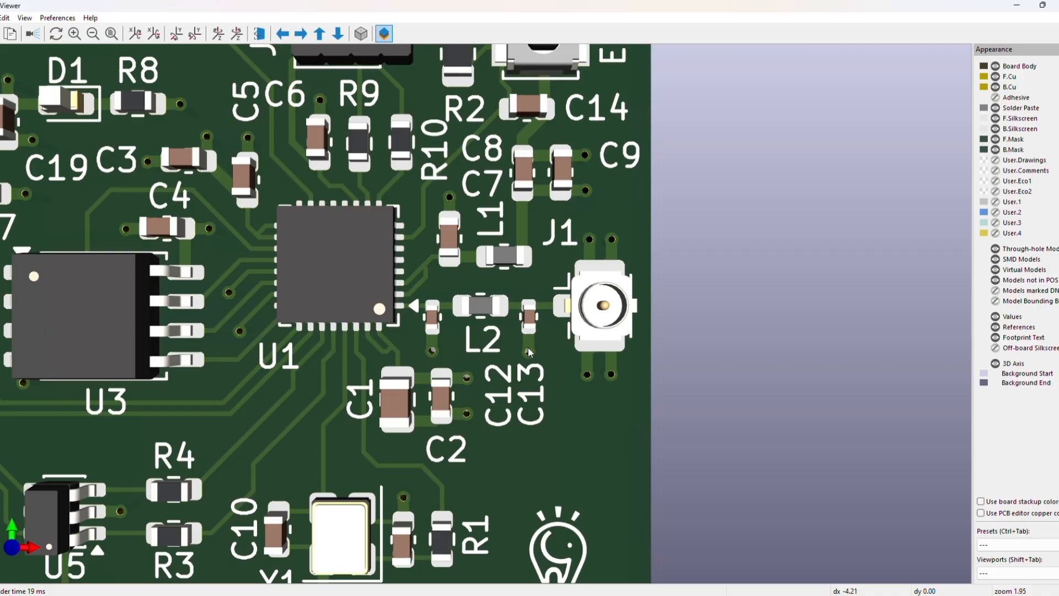
# Turn the 3D board over, inspect its back side and return to the PCB layout
pyautogui.moveTo(663, 352); pyautogui.dragTo(99, 359)
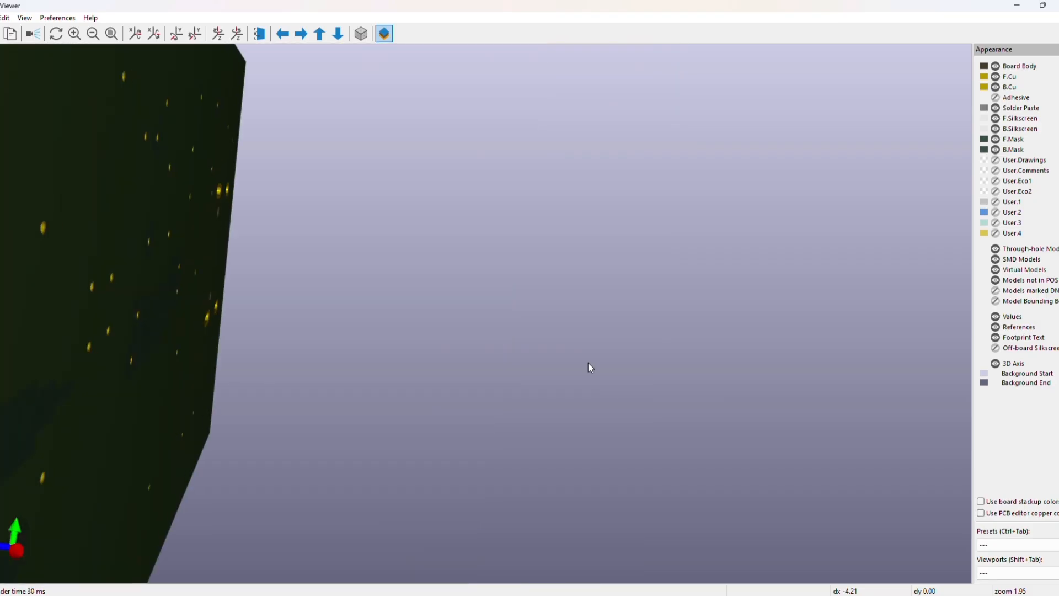
pyautogui.moveTo(588, 363); pyautogui.dragTo(123, 289)
pyautogui.click(304, 38)
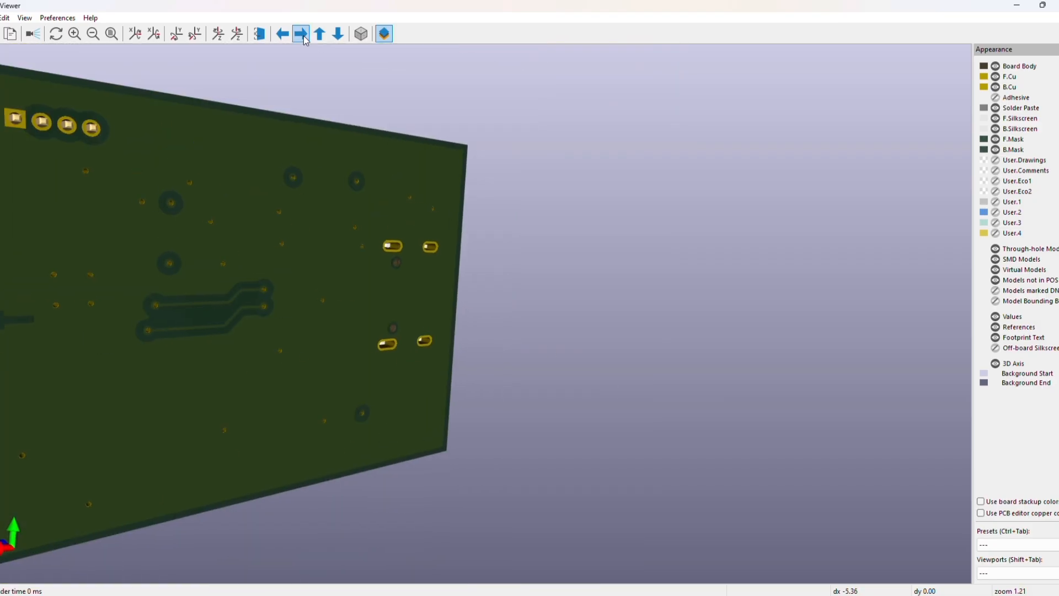
pyautogui.click(303, 35)
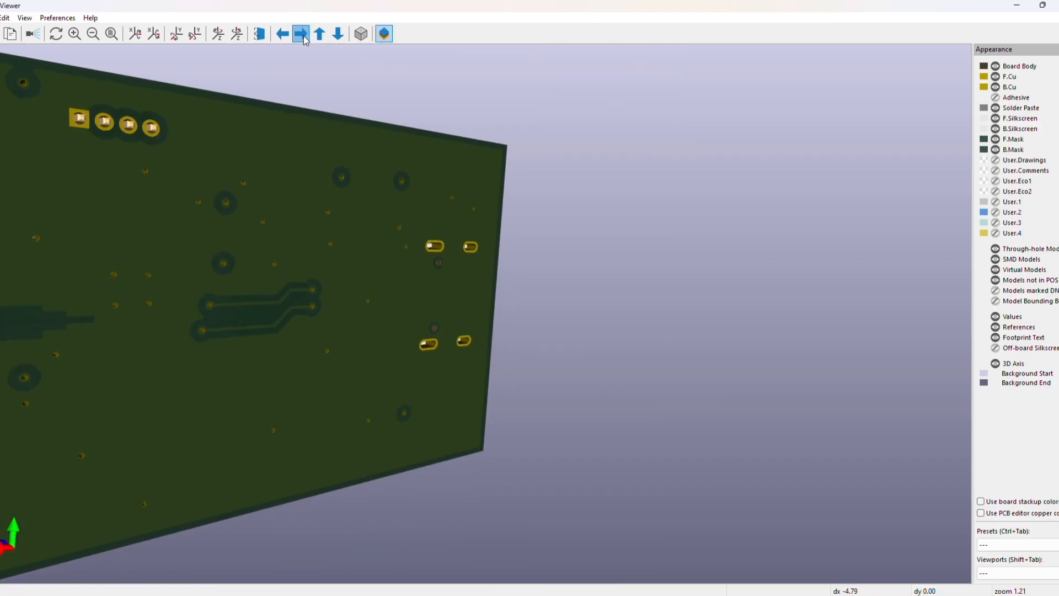
pyautogui.click(304, 35)
pyautogui.click(303, 36)
pyautogui.click(304, 35)
pyautogui.click(304, 37)
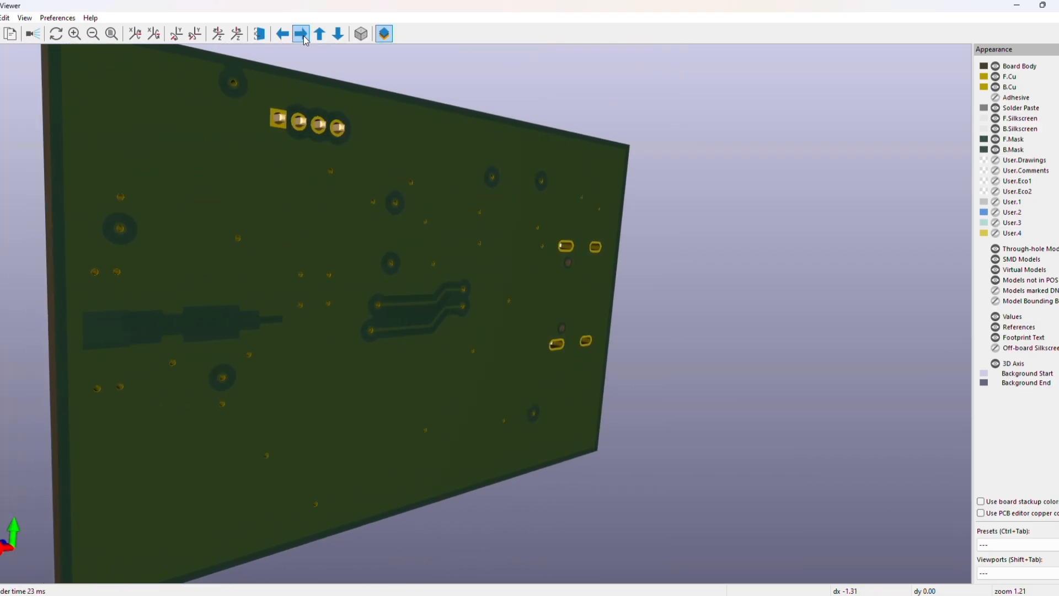
pyautogui.click(305, 37)
pyautogui.click(304, 37)
pyautogui.moveTo(446, 293); pyautogui.dragTo(337, 285)
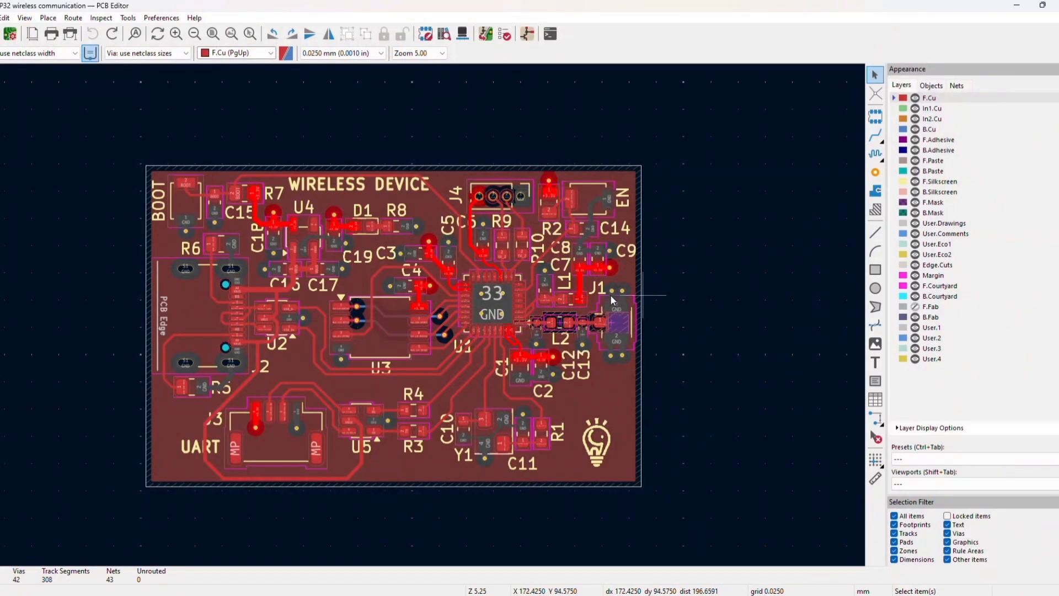
# Examine the antenna trace from U1 through L2 to J1 in the PCB layout and look over the whole board
pyautogui.scroll(-1, 320, 279)
pyautogui.scroll(2, 334, 330)
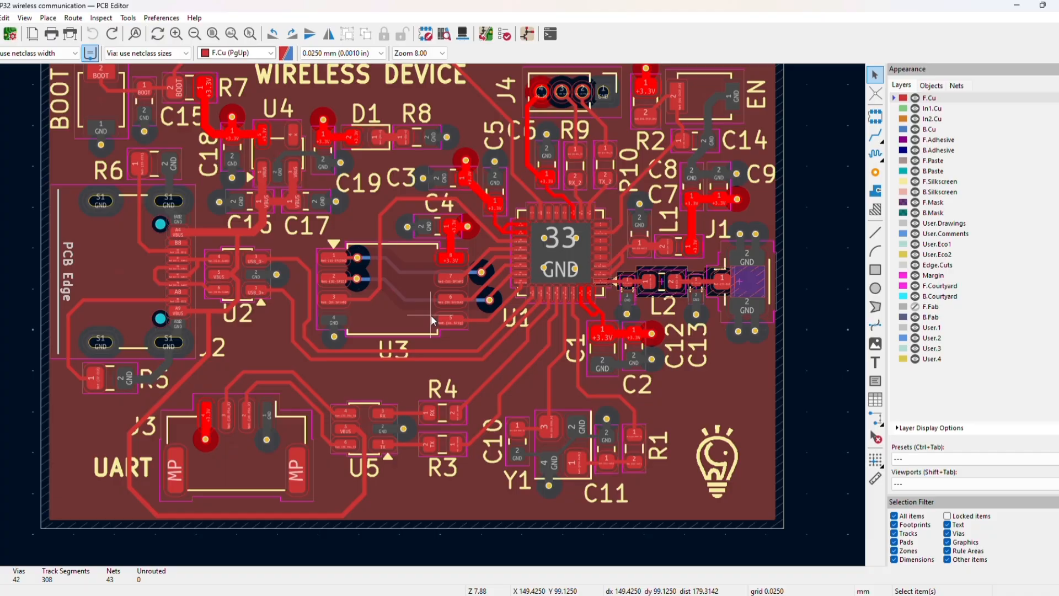
pyautogui.scroll(4, 661, 306)
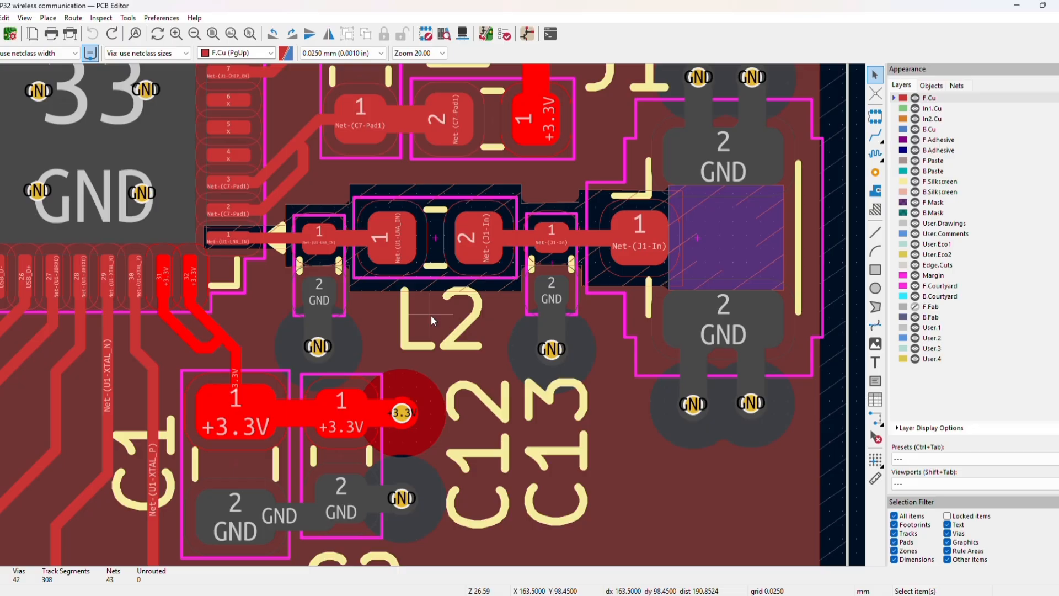
pyautogui.scroll(-5, 431, 316)
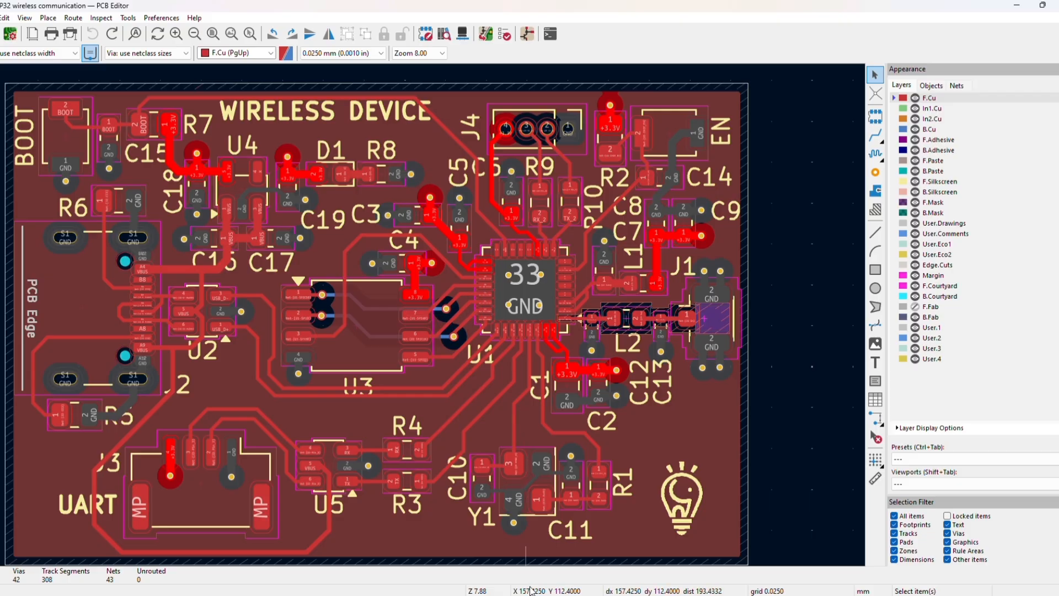
# Switch to the ESP32-C3 datasheet in the Chrome browser and enlarge Table 2-7, Peripheral Pin Assignment, to 150%
pyautogui.moveTo(543, 594)
pyautogui.click(529, 529)
pyautogui.scroll(-2, 508, 141)
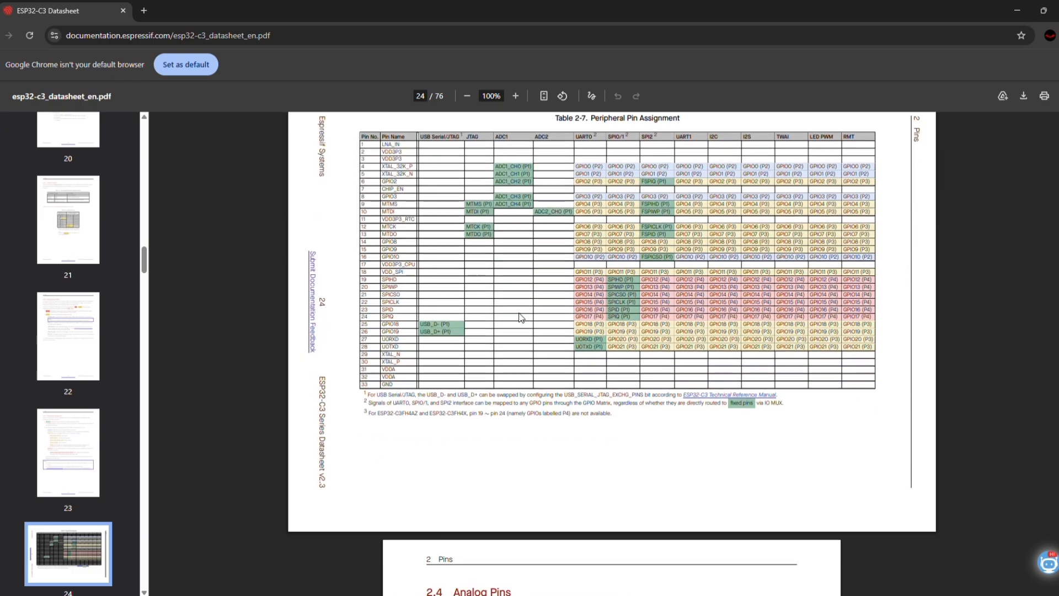
pyautogui.click(516, 95)
pyautogui.click(516, 96)
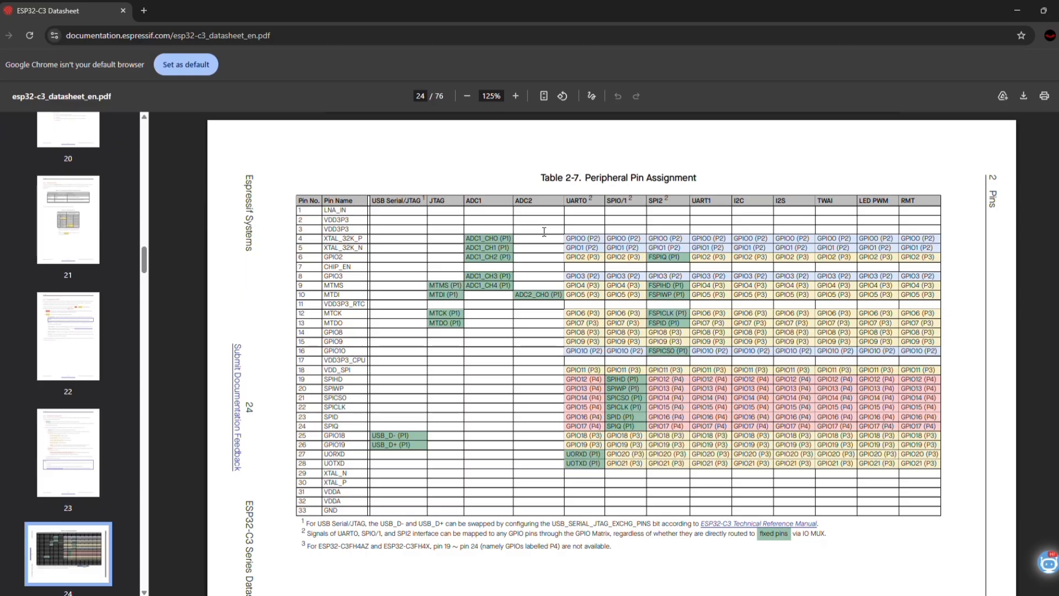
pyautogui.click(516, 96)
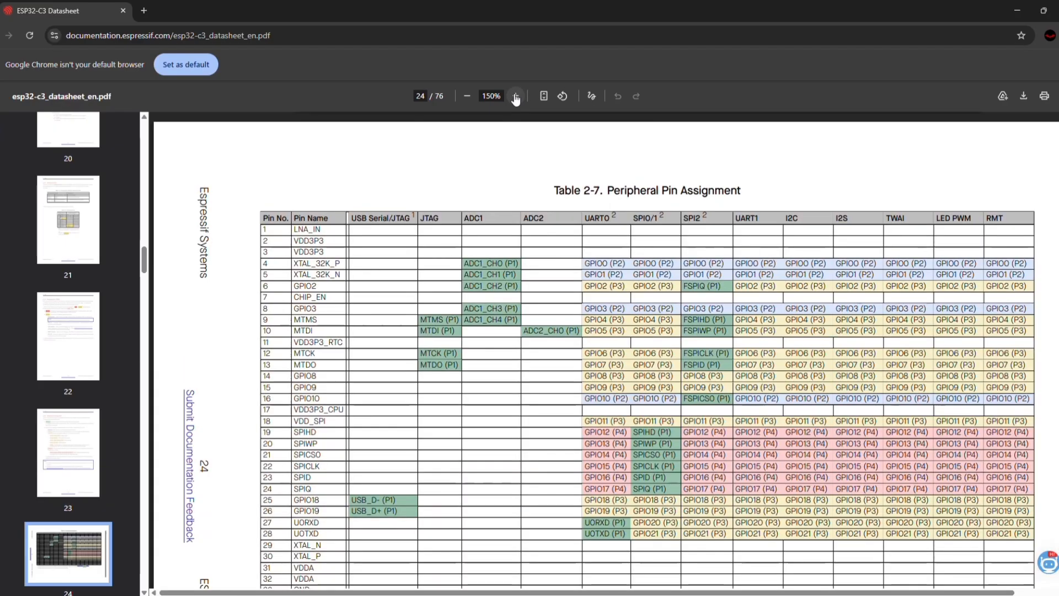
pyautogui.moveTo(607, 592); pyautogui.dragTo(659, 593)
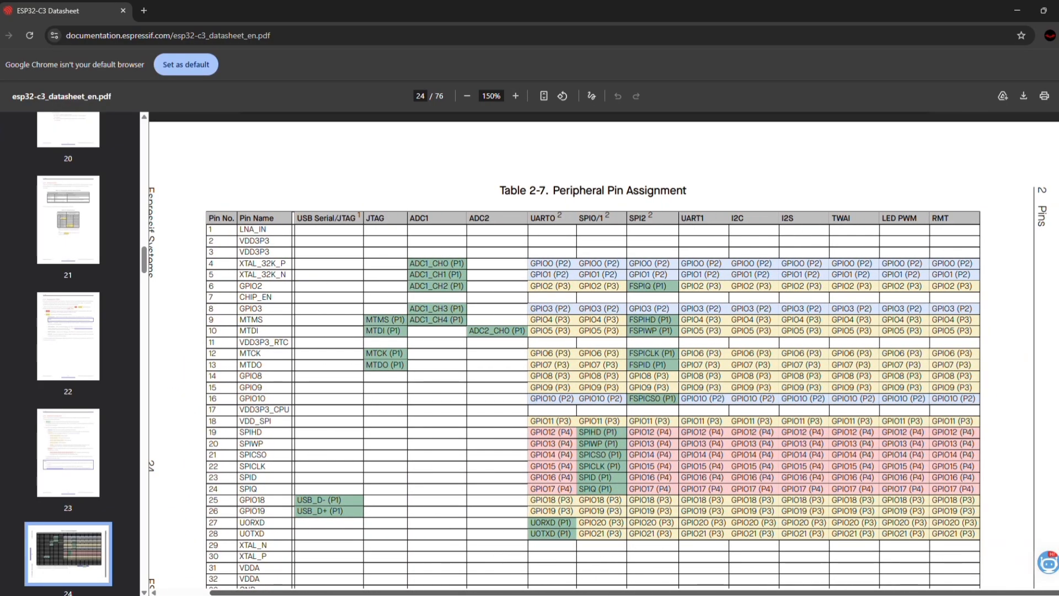
# Read through the pin functions in Table 2-7 down to its footnotes and switch back to the KiCad PCB Editor
pyautogui.scroll(-3, 671, 386)
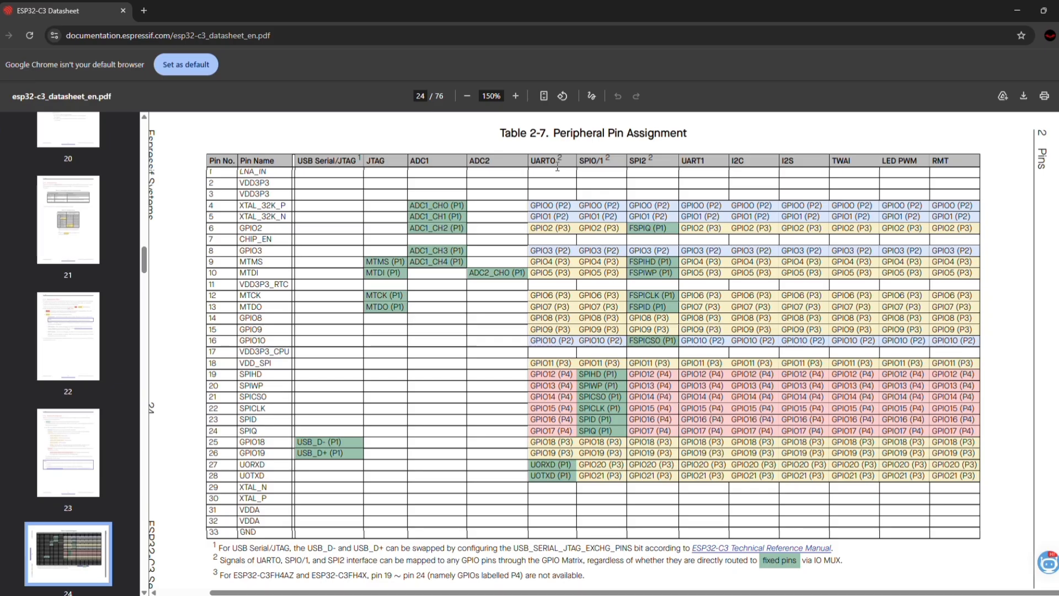
pyautogui.scroll(-1, 543, 150)
pyautogui.scroll(1, 543, 150)
pyautogui.moveTo(669, 595)
pyautogui.click(663, 564)
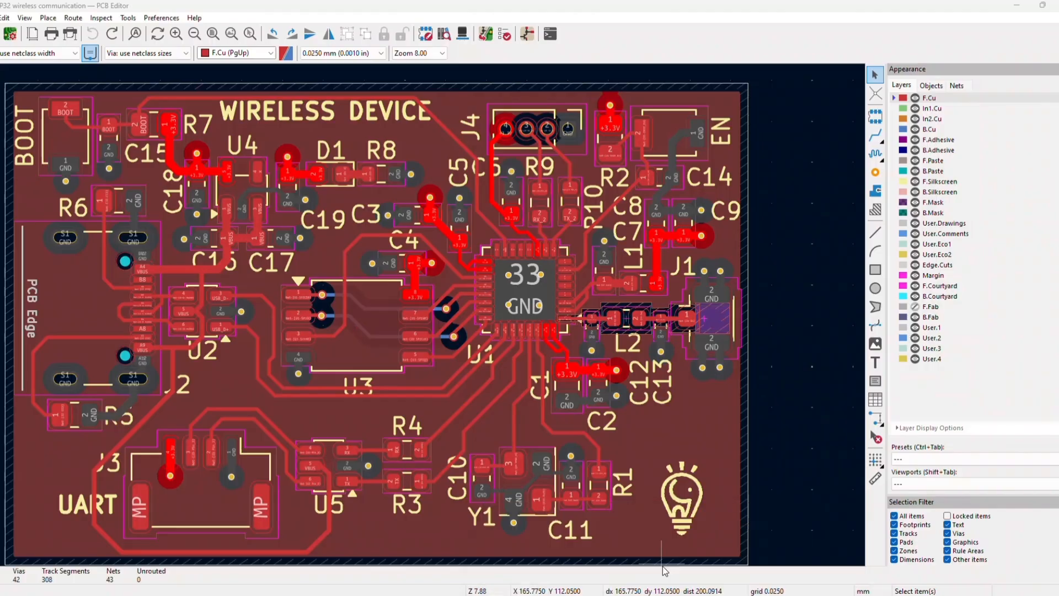